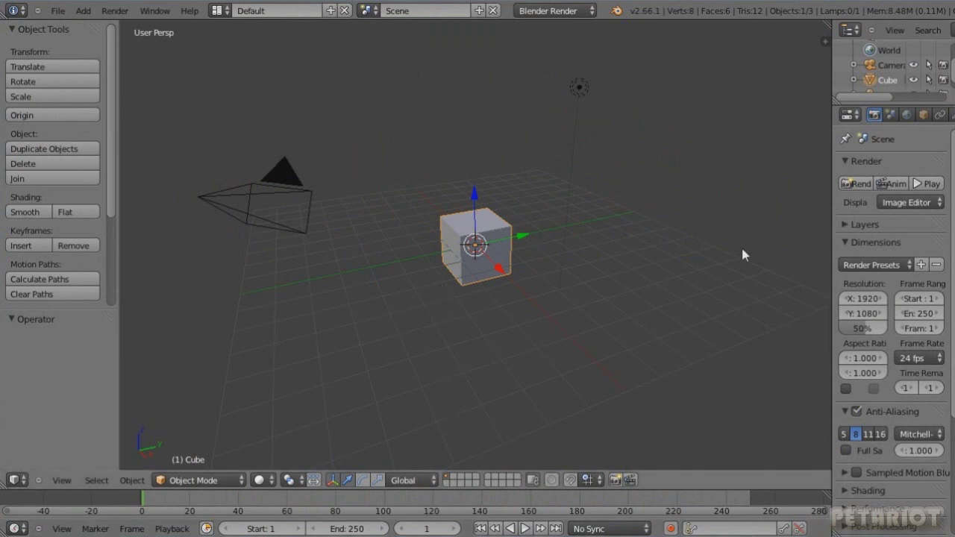
# - Show the cube's empty modifier stack in the Modifiers tab and browse the available modifiers
pyautogui.click(951, 114)
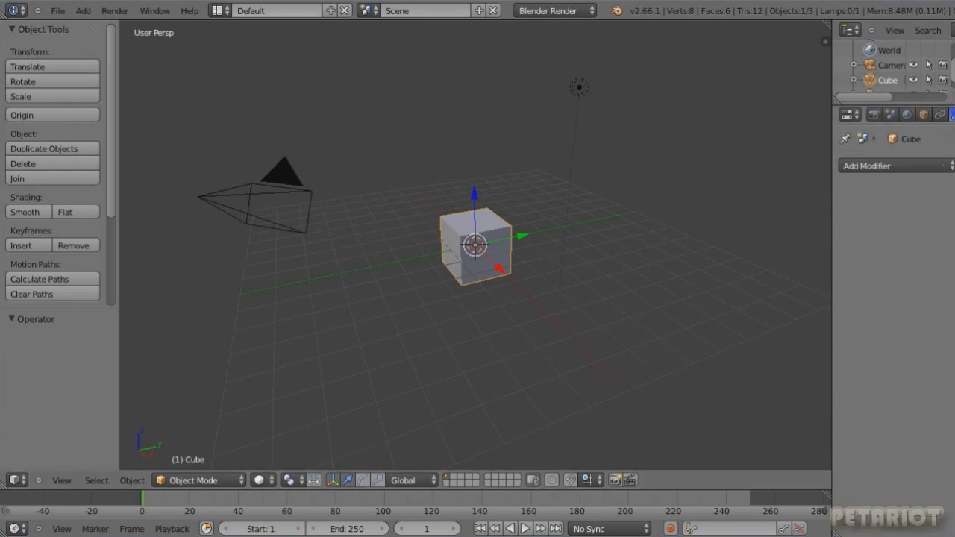
pyautogui.click(901, 168)
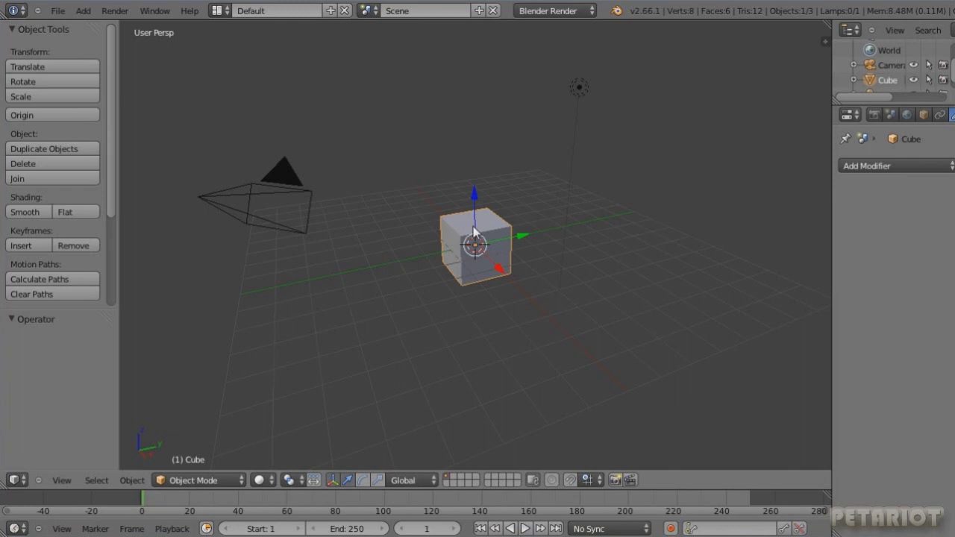
pyautogui.moveTo(475, 232)
pyautogui.mouseDown(button='middle')
pyautogui.moveTo(499, 241)
pyautogui.moveTo(503, 261)
pyautogui.moveTo(560, 271)
pyautogui.moveTo(549, 284)
pyautogui.mouseUp(button='middle')
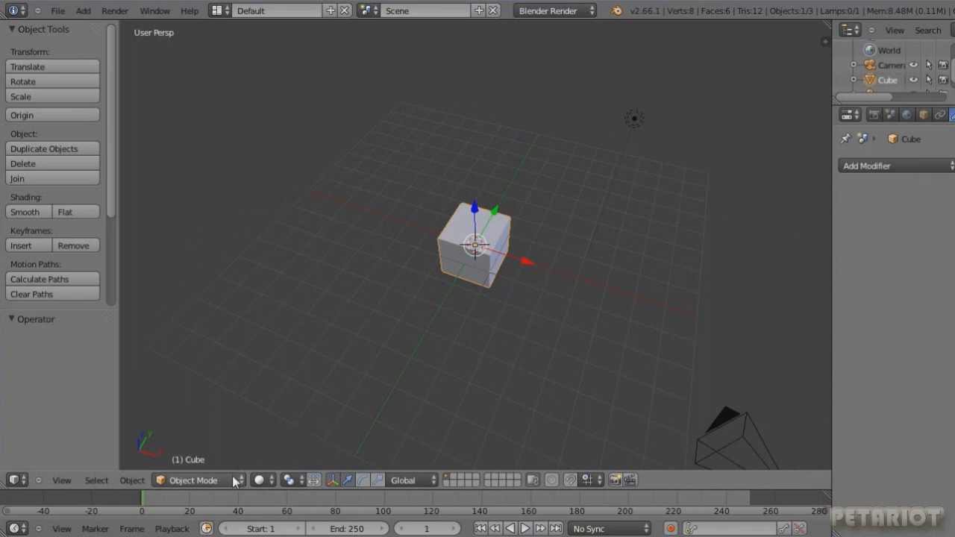
# - Add a UV sphere at the cube, then raise it along Z and shift it 0.861 along X
pyautogui.click(411, 279)
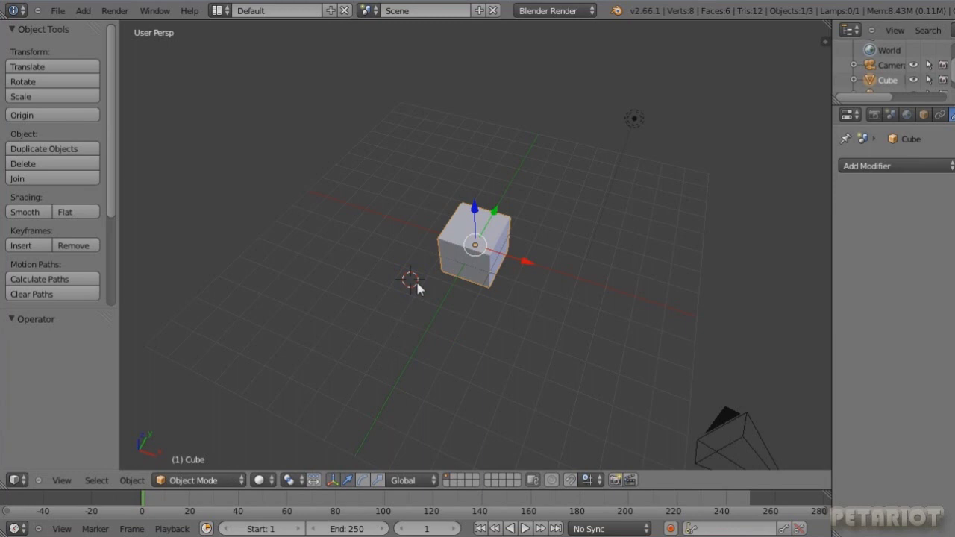
pyautogui.click(452, 231)
pyautogui.hotkey('shift', 'a')
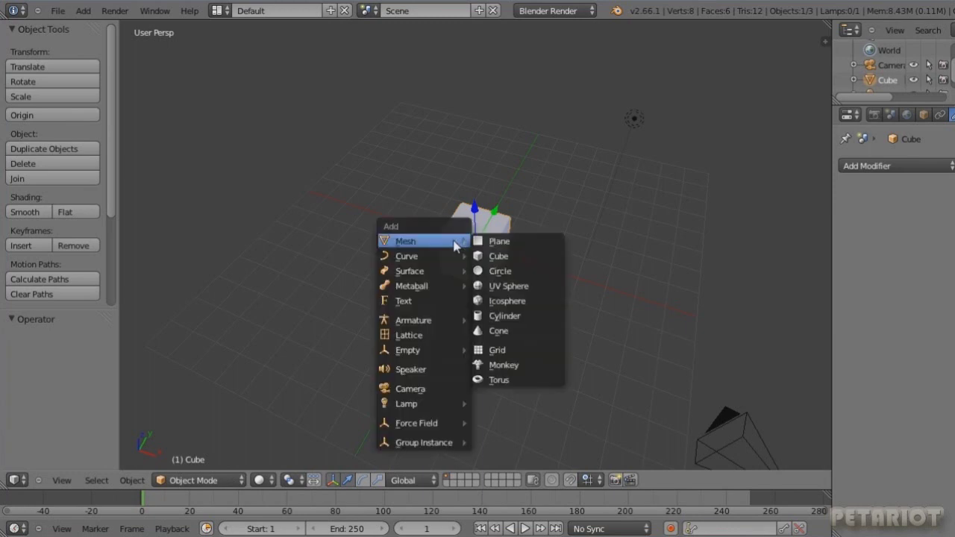
pyautogui.click(503, 286)
pyautogui.moveTo(450, 198); pyautogui.dragTo(451, 175)
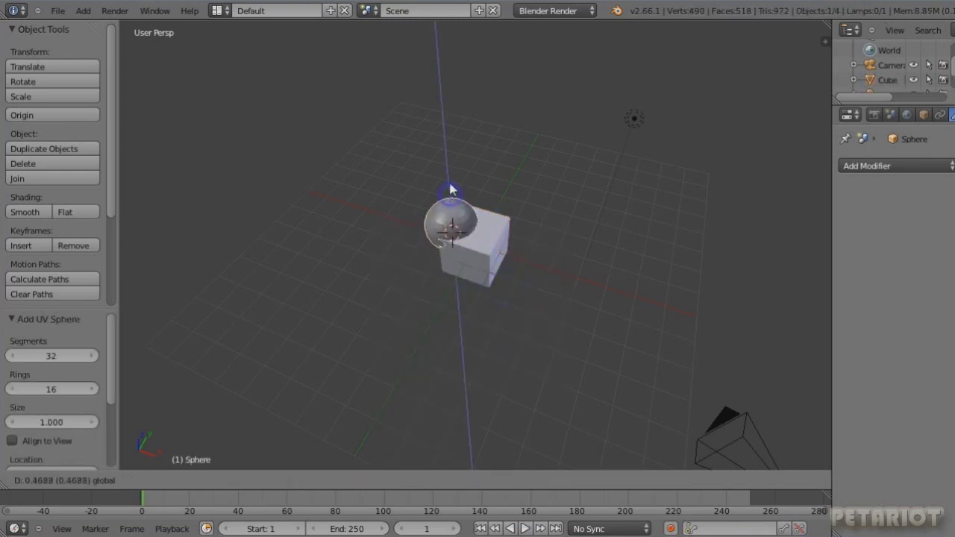
pyautogui.moveTo(494, 218); pyautogui.dragTo(515, 230)
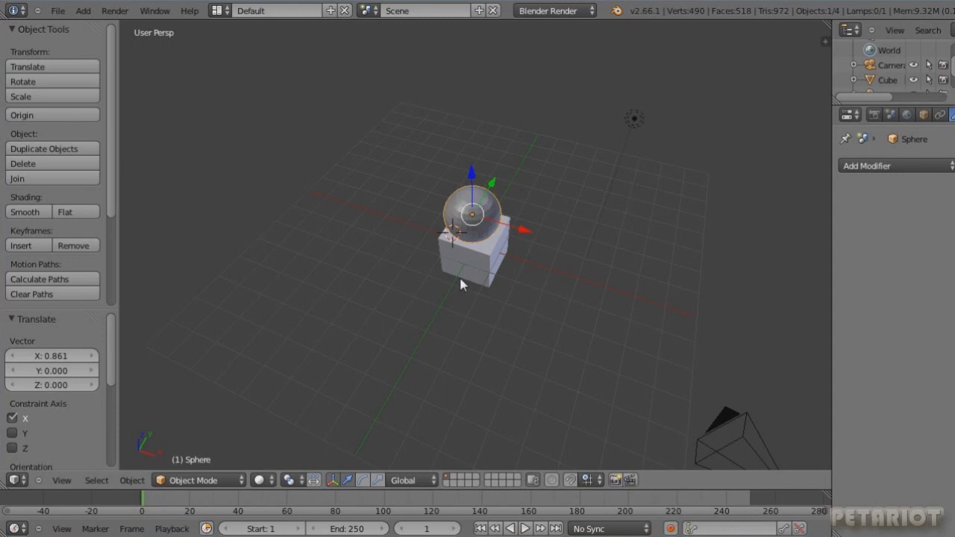
# - In top orthographic view, centre the sphere over the cube, nudging it 0.008163 along Y
pyautogui.press('KP_7')
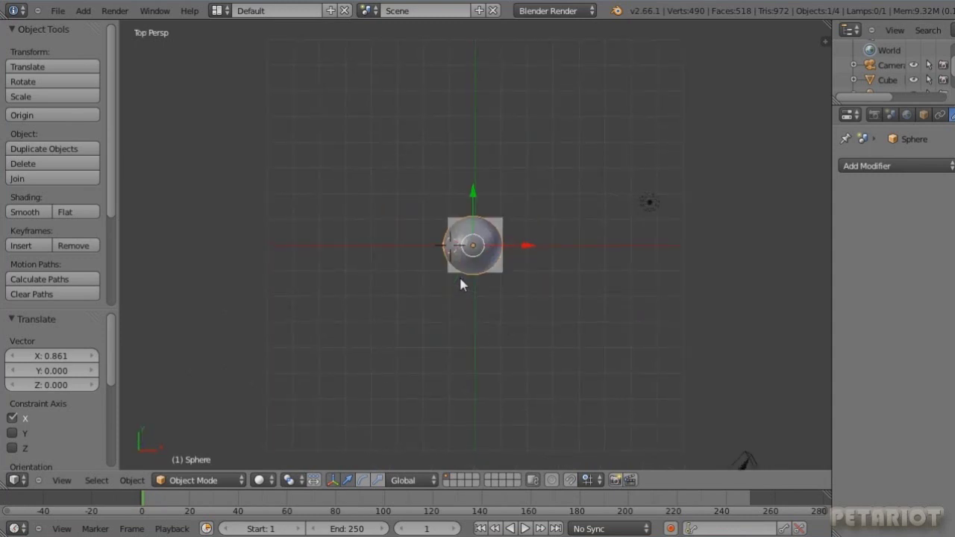
pyautogui.press('KP_5')
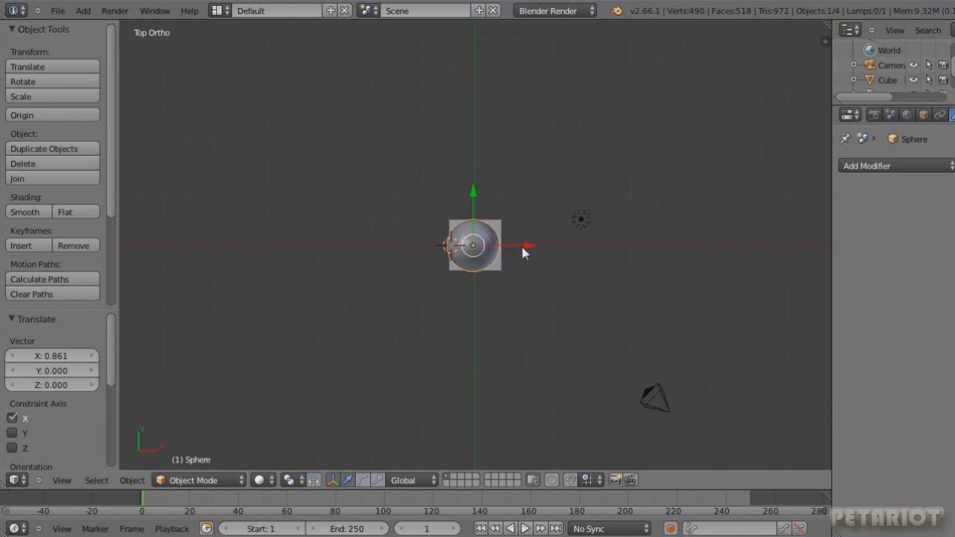
pyautogui.keyDown('ctrl'); pyautogui.moveTo(450, 275); pyautogui.dragTo(465, 183, button='middle'); pyautogui.keyUp('ctrl')
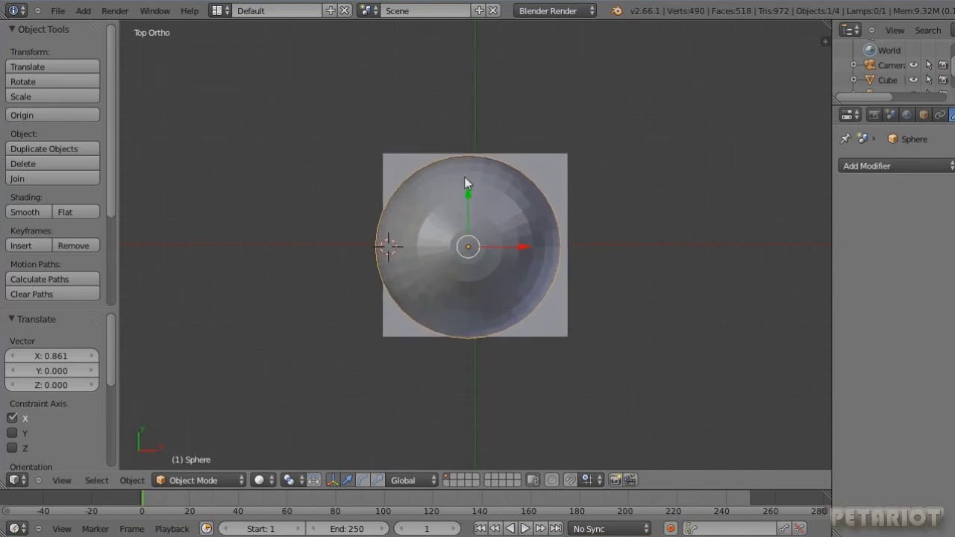
pyautogui.moveTo(521, 251); pyautogui.dragTo(527, 243)
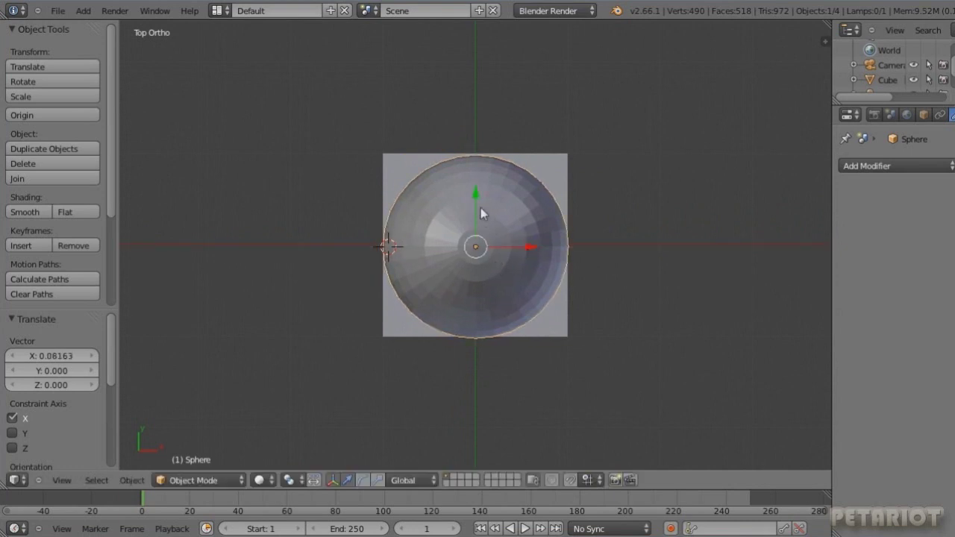
pyautogui.moveTo(477, 196); pyautogui.dragTo(478, 197)
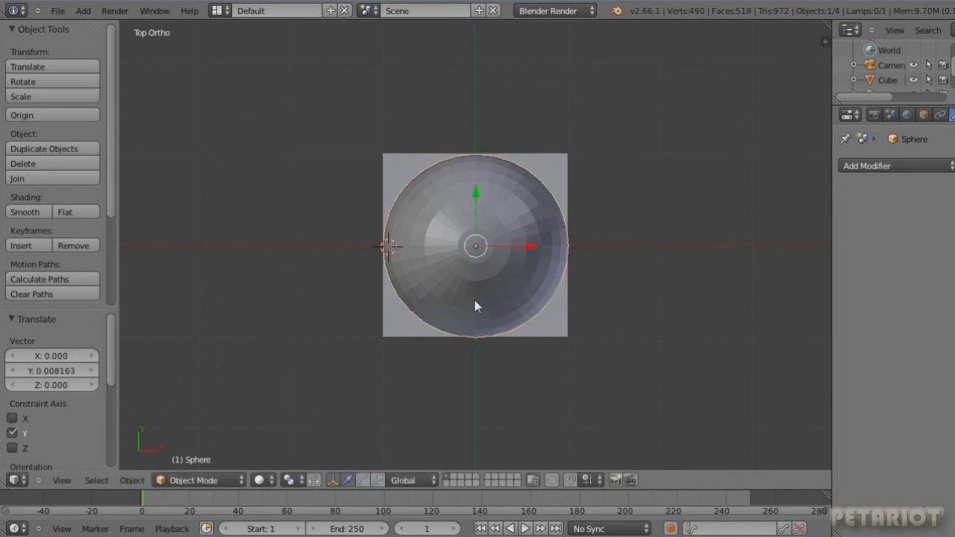
# - Orbit back to an angled view and select the cube
pyautogui.moveTo(471, 335)
pyautogui.mouseDown(button='middle')
pyautogui.moveTo(424, 182)
pyautogui.moveTo(397, 178)
pyautogui.mouseUp(button='middle')
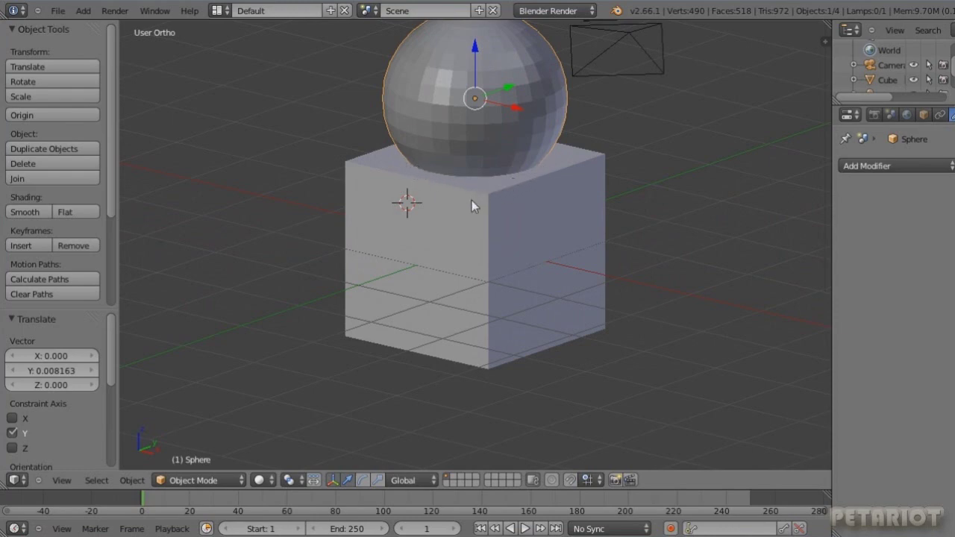
pyautogui.moveTo(471, 198)
pyautogui.mouseDown(button='middle')
pyautogui.moveTo(531, 168)
pyautogui.moveTo(493, 194)
pyautogui.moveTo(480, 225)
pyautogui.mouseUp(button='middle')
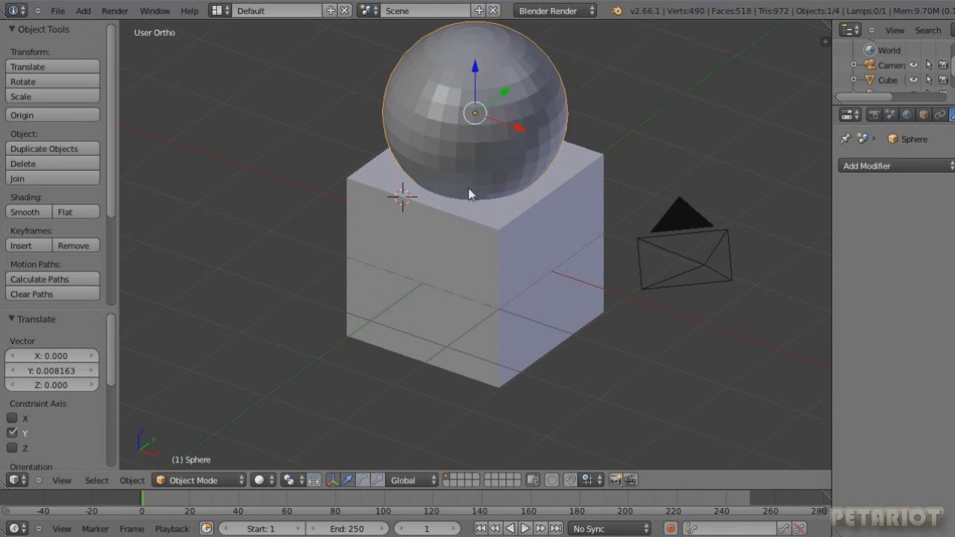
pyautogui.rightClick(462, 223)
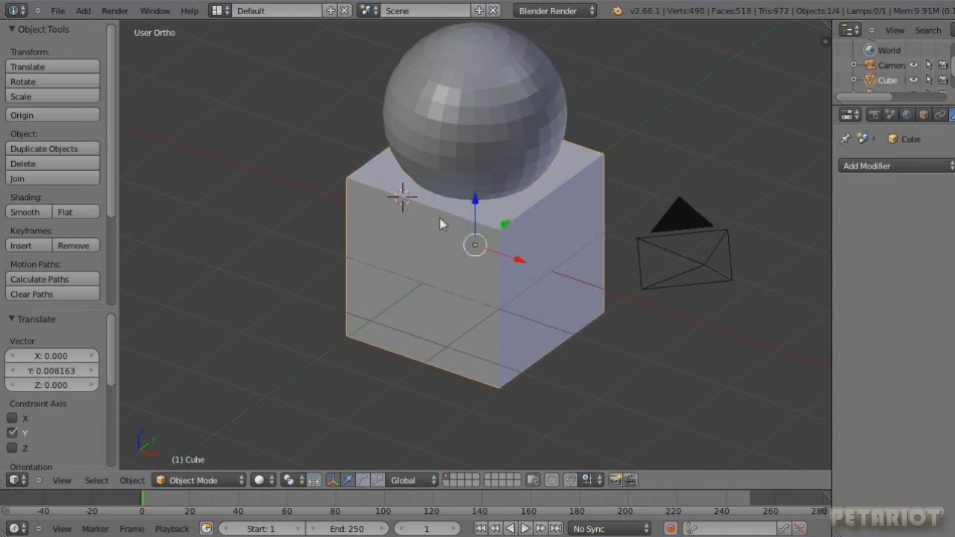
pyautogui.press('KP_5')
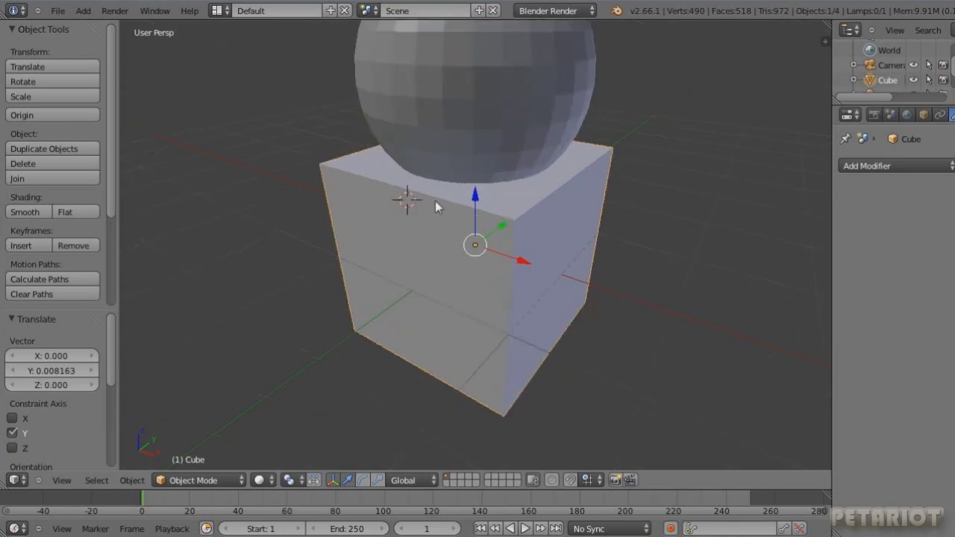
pyautogui.press('Tab')
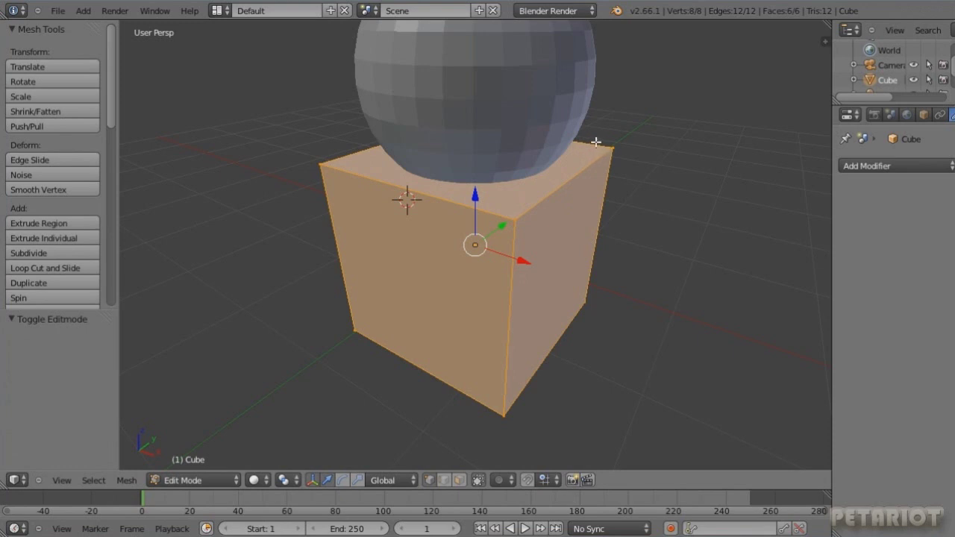
pyautogui.moveTo(437, 218)
pyautogui.mouseDown(button='middle')
pyautogui.moveTo(460, 188)
pyautogui.moveTo(431, 232)
pyautogui.moveTo(447, 227)
pyautogui.mouseUp(button='middle')
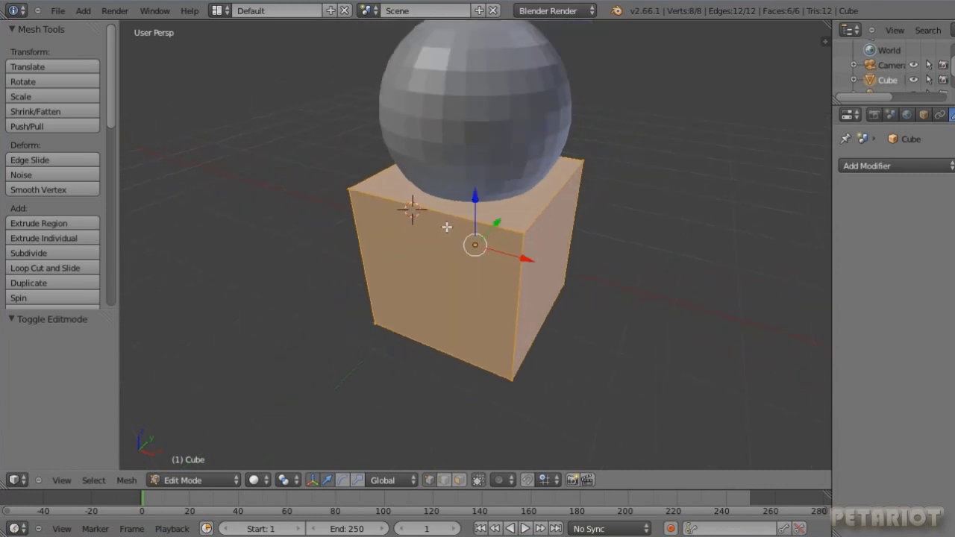
pyautogui.press('Tab')
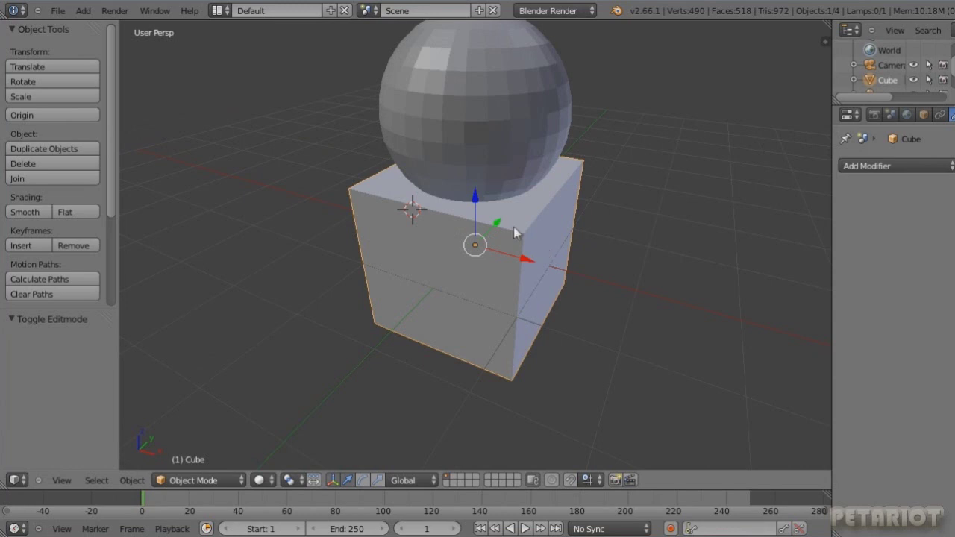
pyautogui.scroll(-3, 509, 224)
pyautogui.scroll(-1, 520, 294)
pyautogui.scroll(-1, 501, 254)
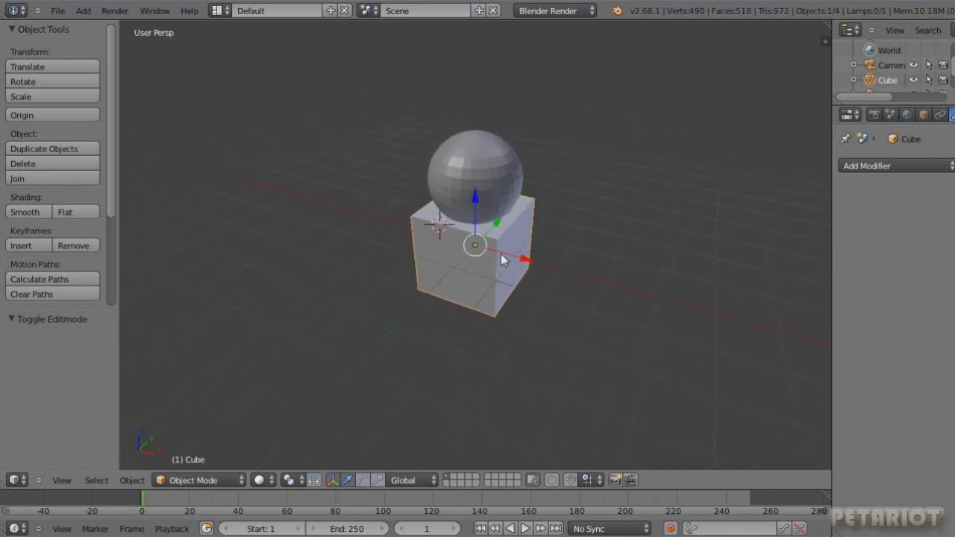
# - Select the cube and sphere together and duplicate them, moving the copy about 2.83 X, 1.60 Y
pyautogui.rightClick(484, 193)
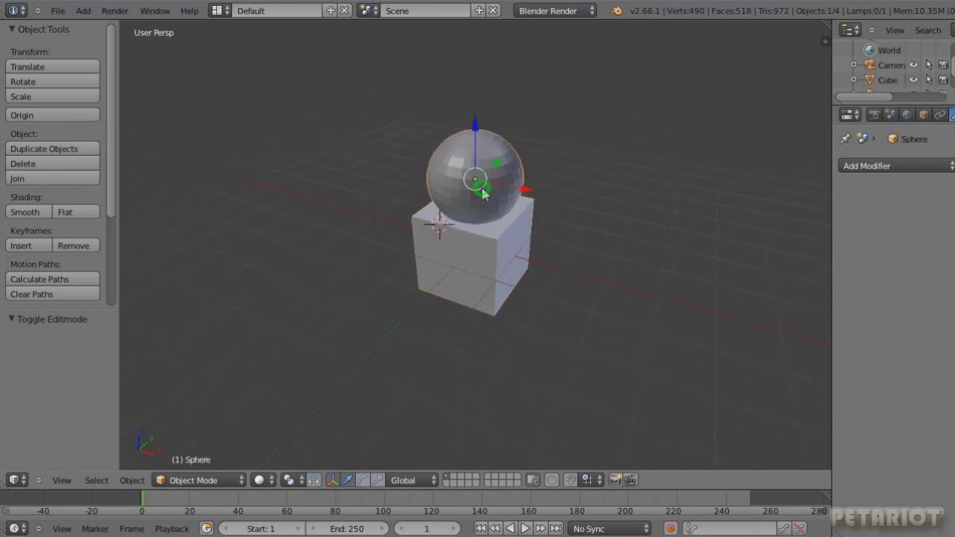
pyautogui.rightClick(474, 262)
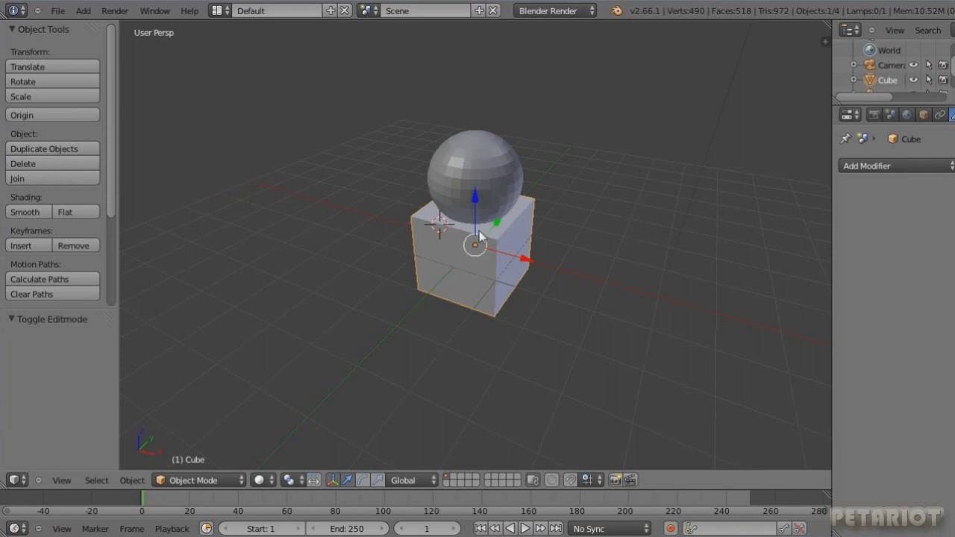
pyautogui.keyDown('shift'); pyautogui.rightClick(483, 170); pyautogui.keyUp('shift')
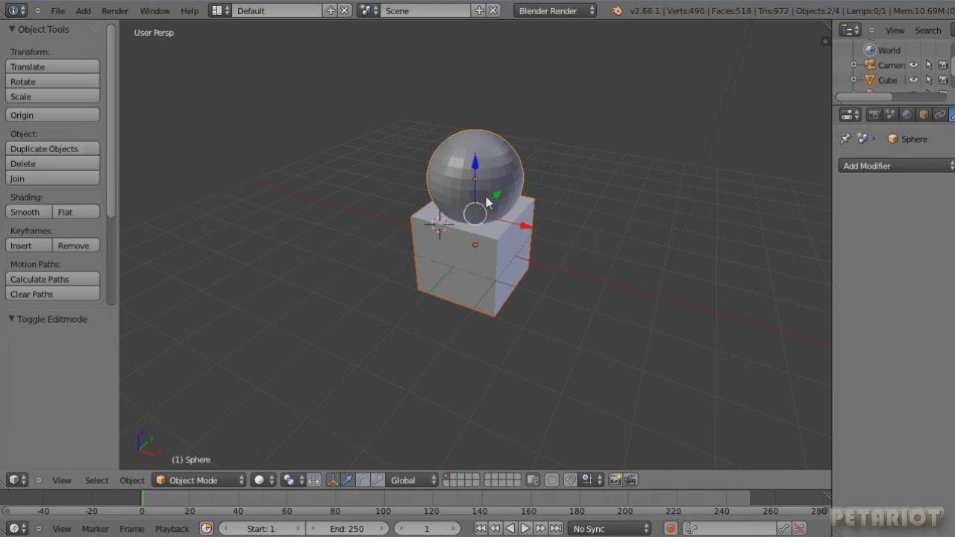
pyautogui.hotkey('shift', 'd')
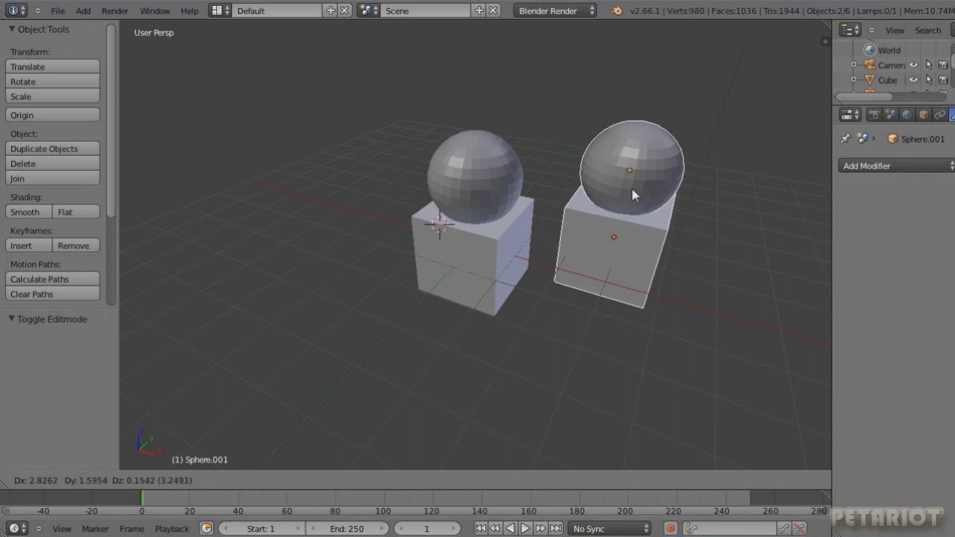
# - Place the duplicated pair exactly 4 units along X from the original
pyautogui.press('x')
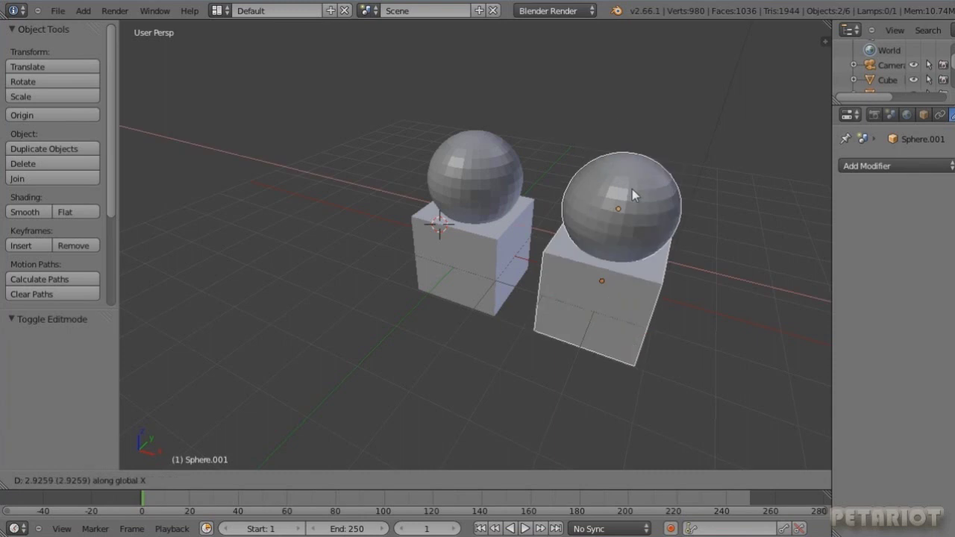
pyautogui.write('4')
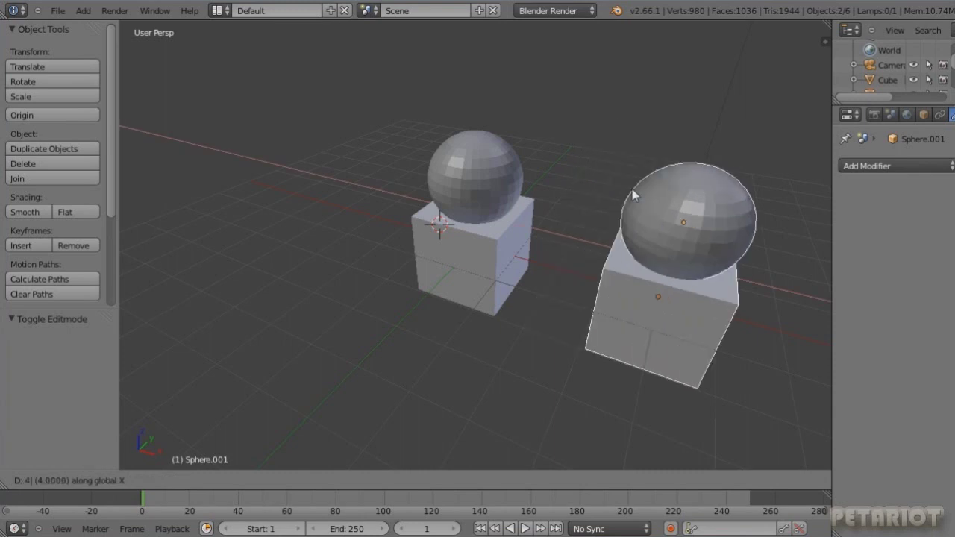
pyautogui.press('Return')
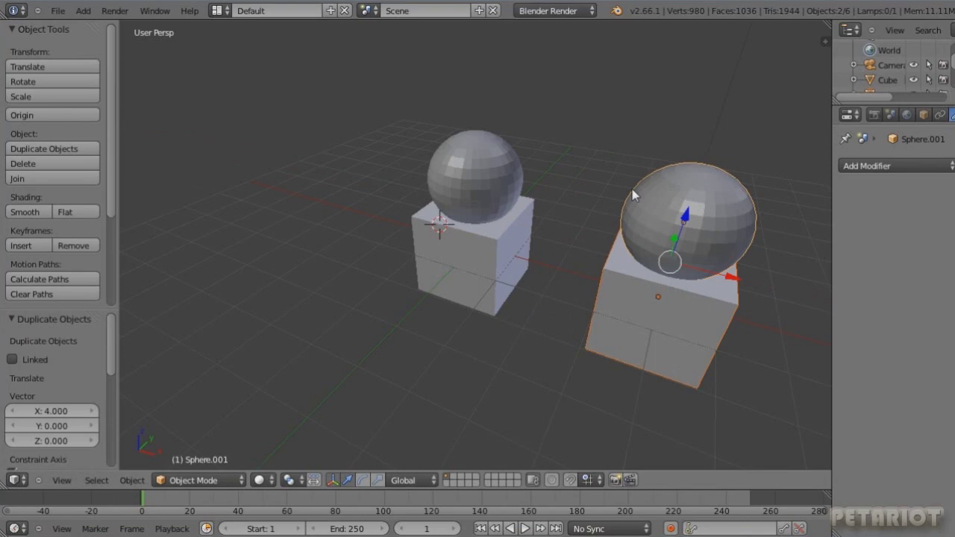
# - Select the copied right-hand cube, Cube.001, and enter Edit Mode on it
pyautogui.rightClick(631, 278)
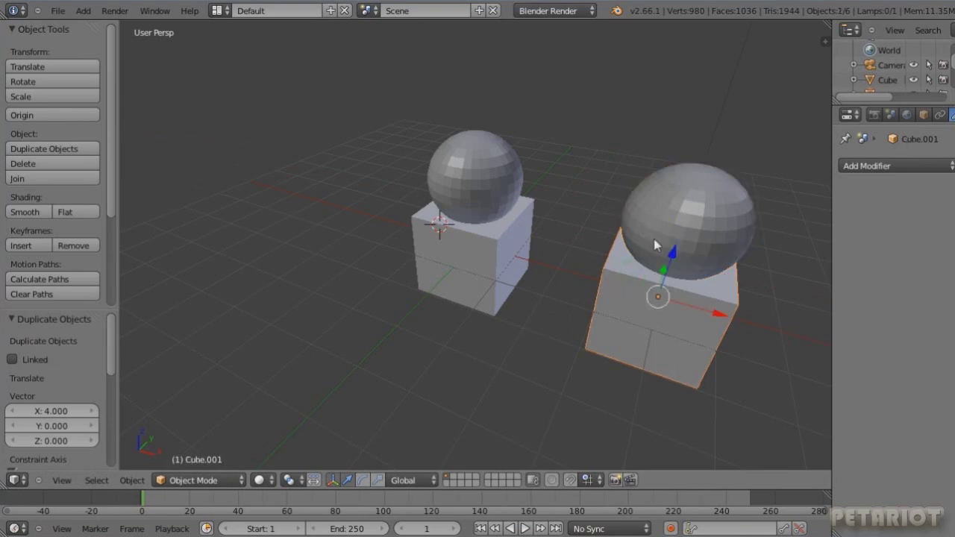
pyautogui.moveTo(594, 298)
pyautogui.mouseDown(button='middle')
pyautogui.moveTo(629, 277)
pyautogui.moveTo(636, 250)
pyautogui.moveTo(641, 263)
pyautogui.moveTo(603, 283)
pyautogui.moveTo(531, 268)
pyautogui.mouseUp(button='middle')
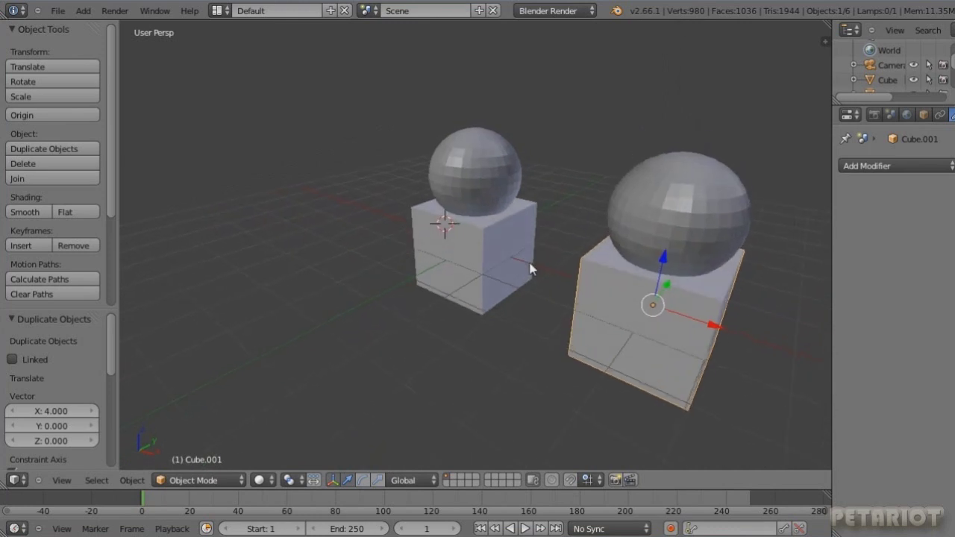
pyautogui.moveTo(466, 240); pyautogui.dragTo(492, 261, button='middle')
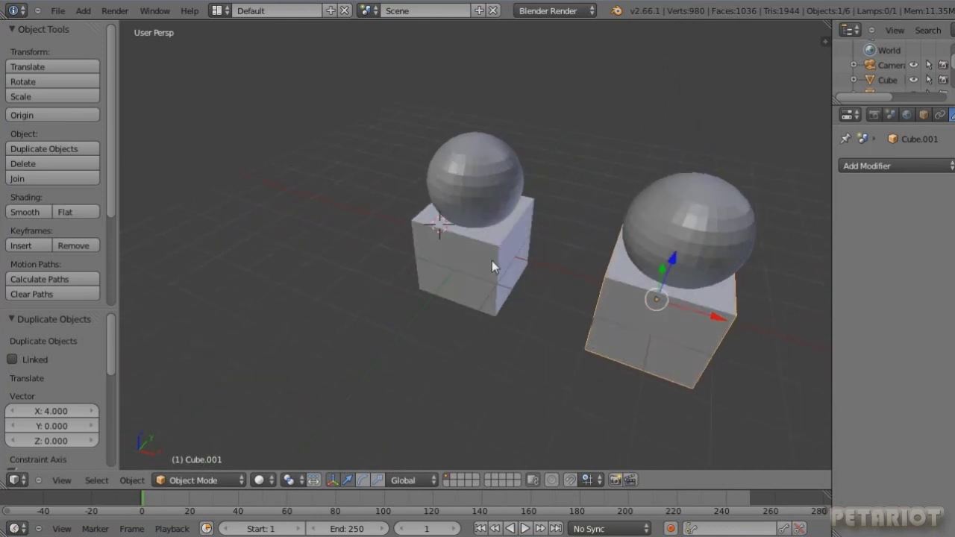
pyautogui.rightClick(485, 245)
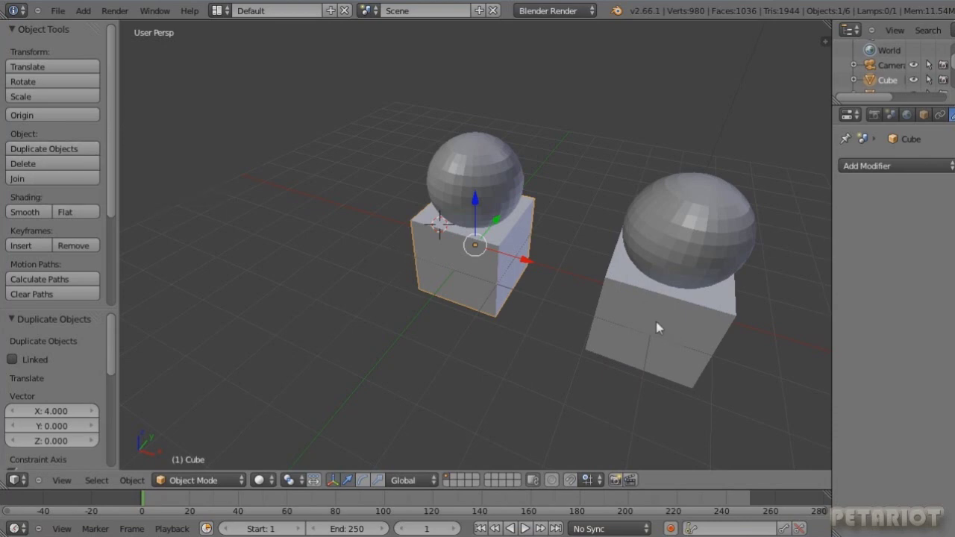
pyautogui.moveTo(658, 316)
pyautogui.mouseDown(button='middle')
pyautogui.moveTo(535, 297)
pyautogui.moveTo(524, 236)
pyautogui.mouseUp(button='middle')
pyautogui.rightClick(519, 250)
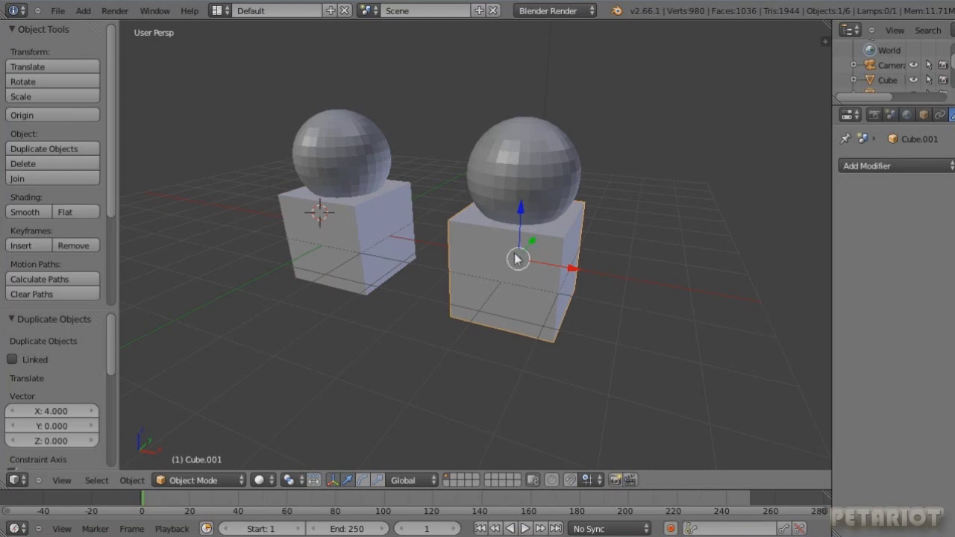
pyautogui.press('Tab')
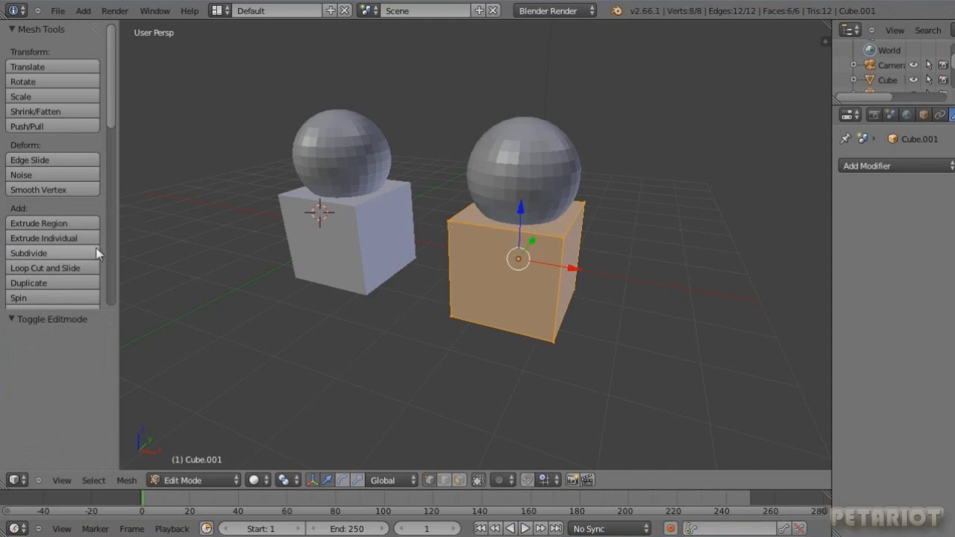
# - Subdivide Cube.001 with 7 cuts, then return to Object Mode
pyautogui.click(75, 252)
pyautogui.click(55, 356)
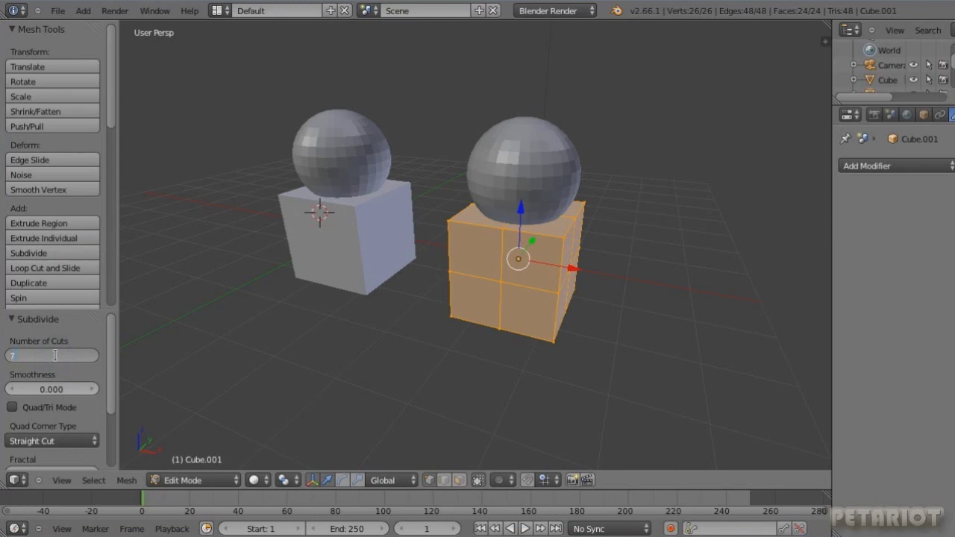
pyautogui.press('Return')
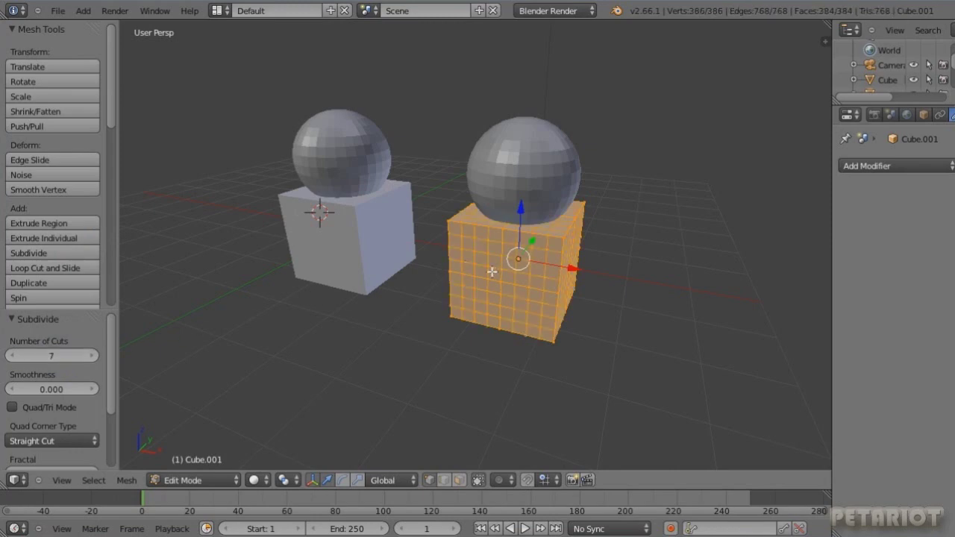
pyautogui.moveTo(499, 262); pyautogui.dragTo(497, 257, button='middle')
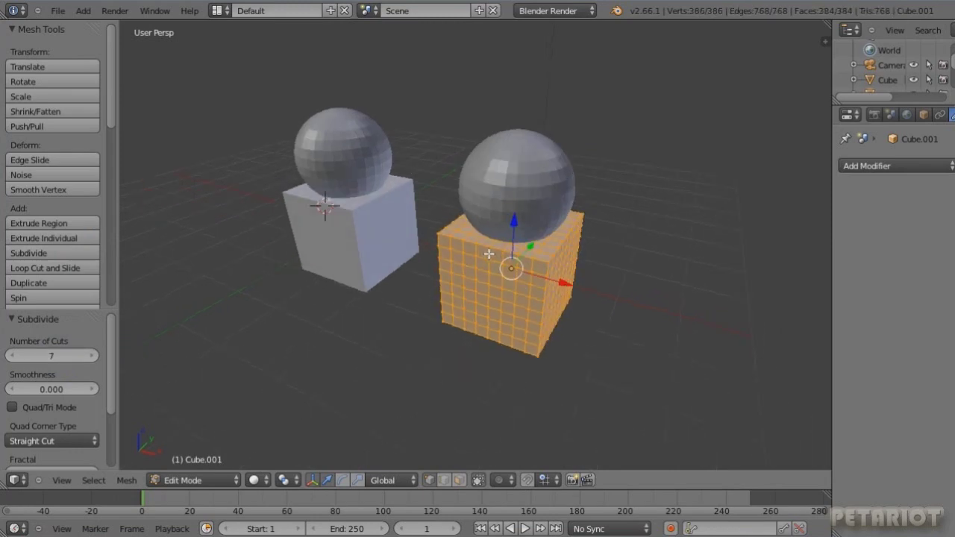
pyautogui.press('Tab')
pyautogui.rightClick(507, 191)
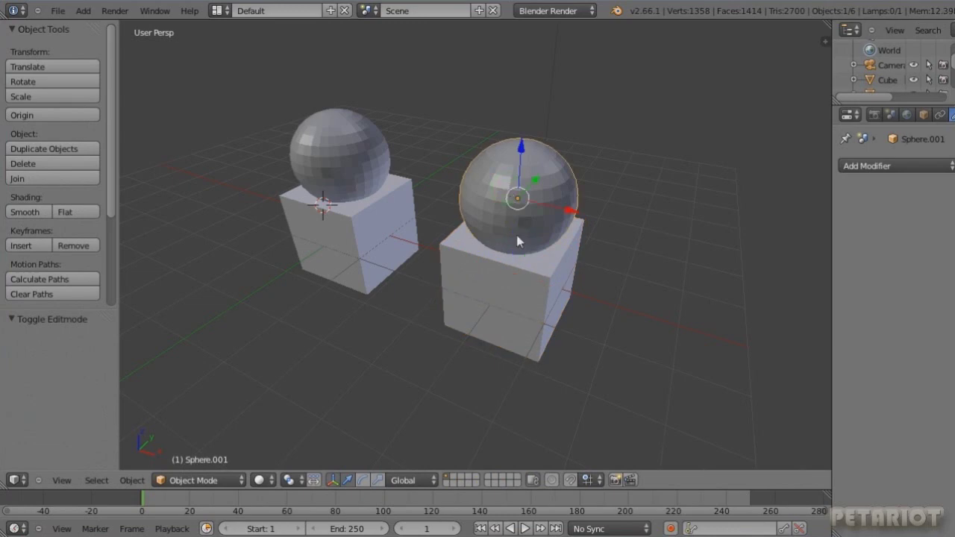
pyautogui.press('Tab')
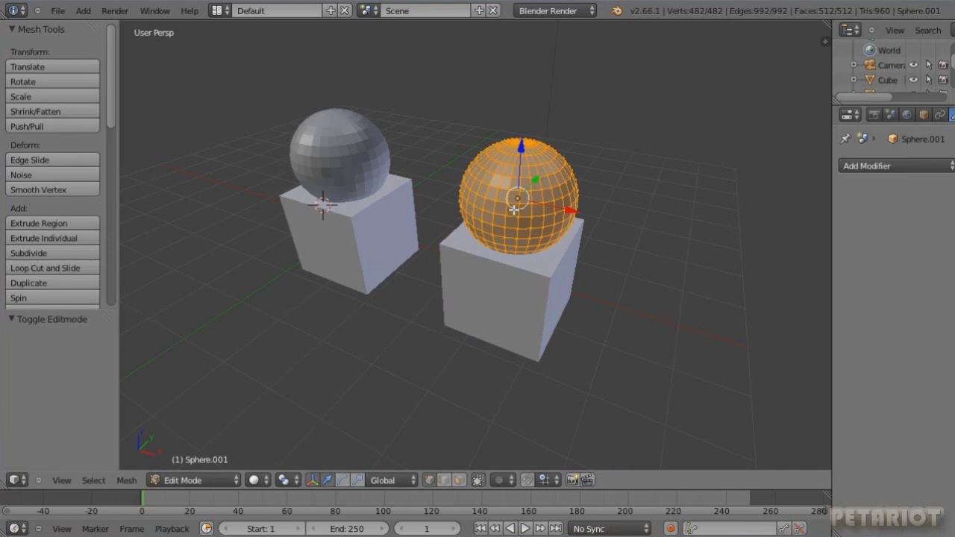
pyautogui.moveTo(513, 211); pyautogui.dragTo(514, 195, button='middle')
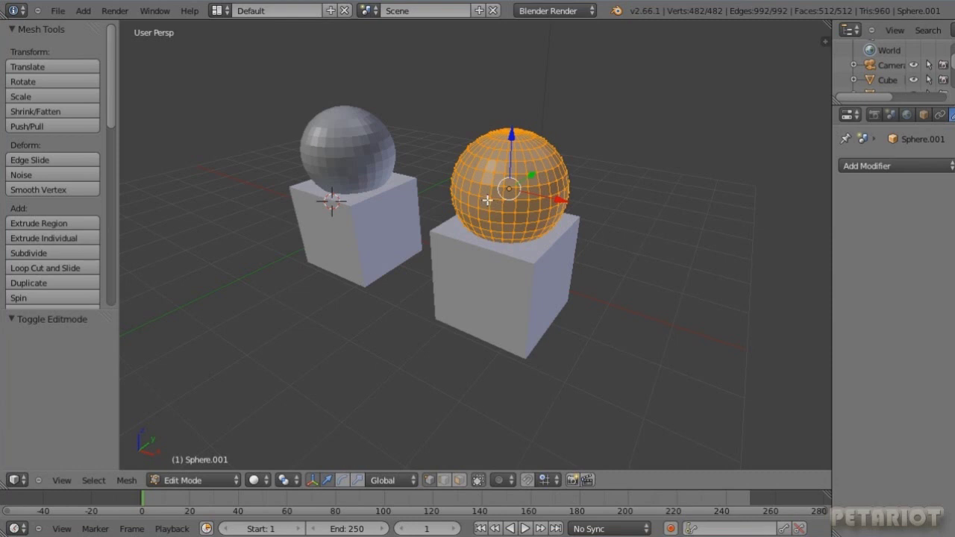
pyautogui.keyDown('alt'); pyautogui.rightClick(485, 198); pyautogui.keyUp('alt')
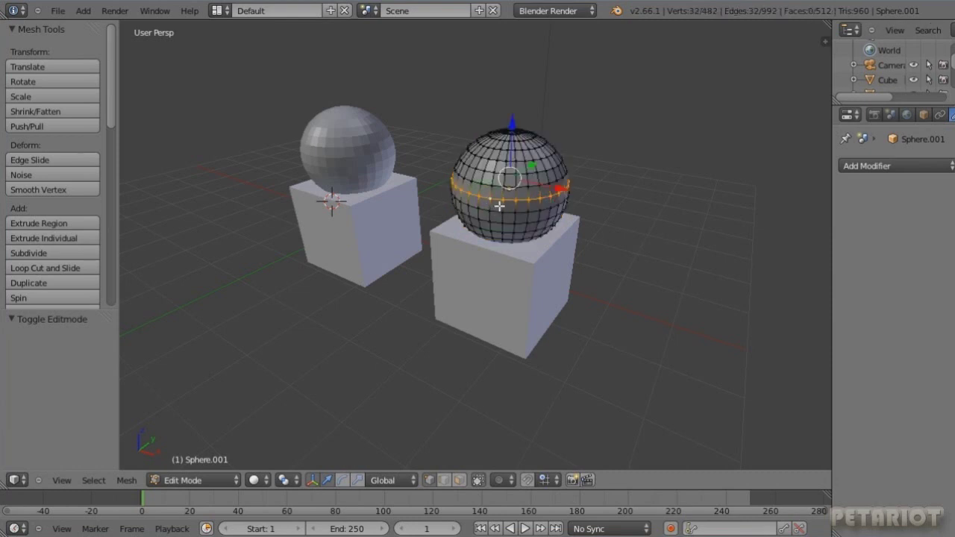
pyautogui.moveTo(498, 207); pyautogui.dragTo(499, 229, button='middle')
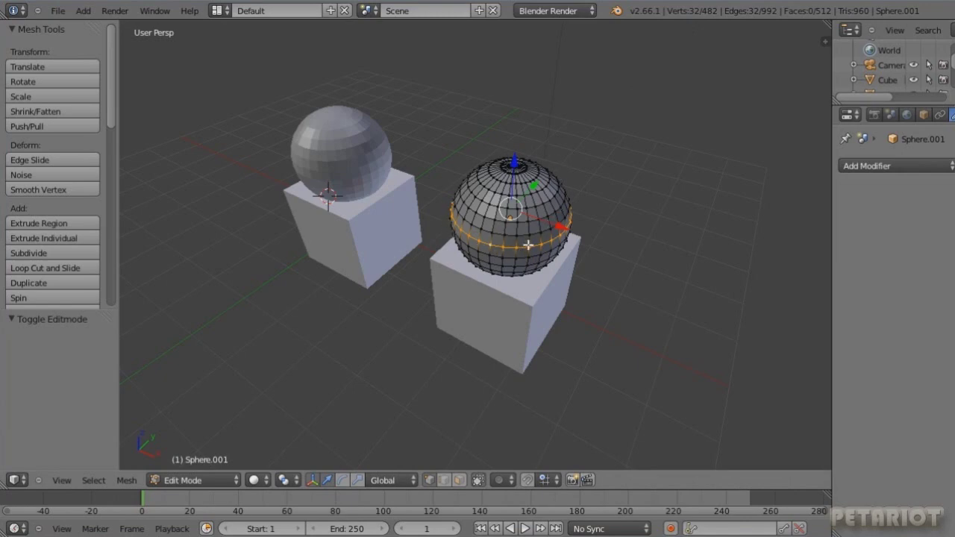
pyautogui.moveTo(527, 245)
pyautogui.mouseDown(button='middle')
pyautogui.moveTo(561, 233)
pyautogui.moveTo(526, 239)
pyautogui.mouseUp(button='middle')
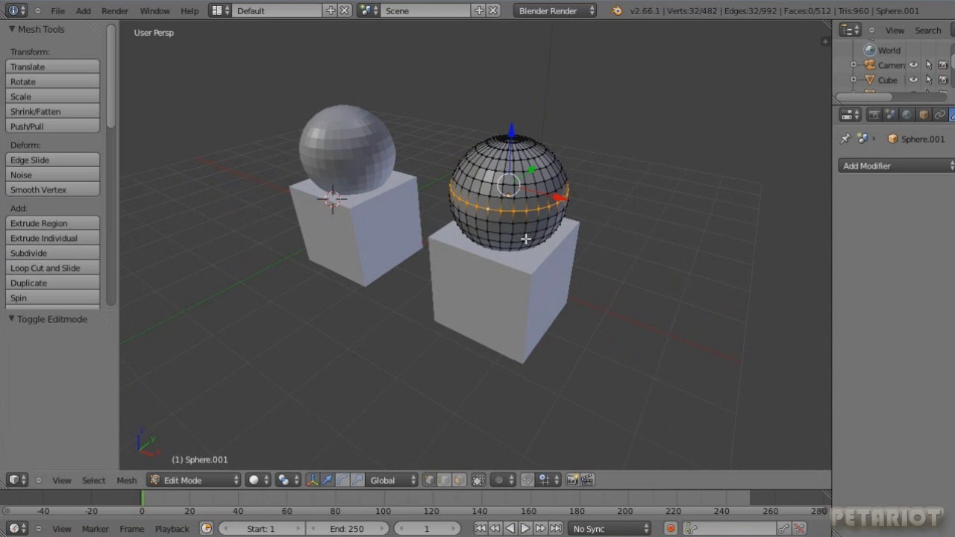
pyautogui.press('Tab')
pyautogui.rightClick(522, 276)
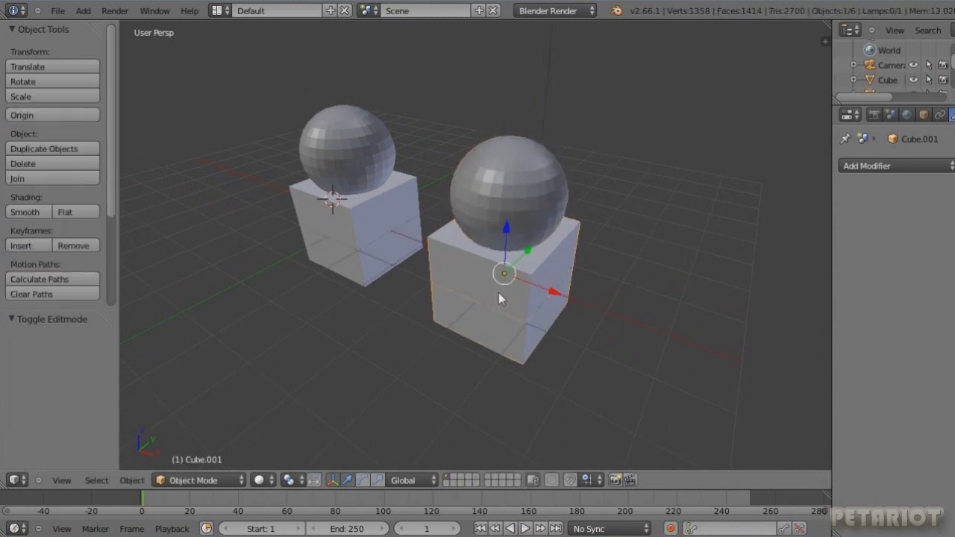
pyautogui.press('Tab')
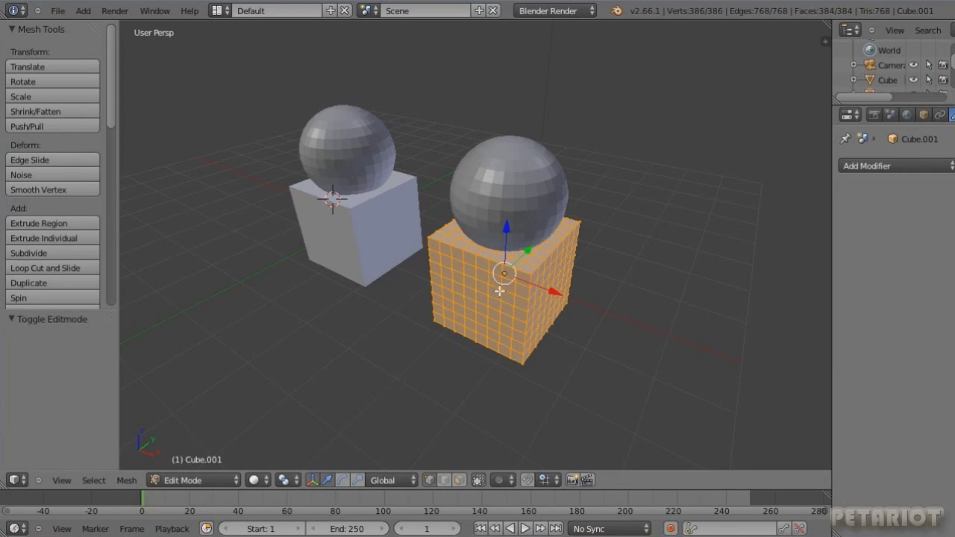
pyautogui.press('Tab')
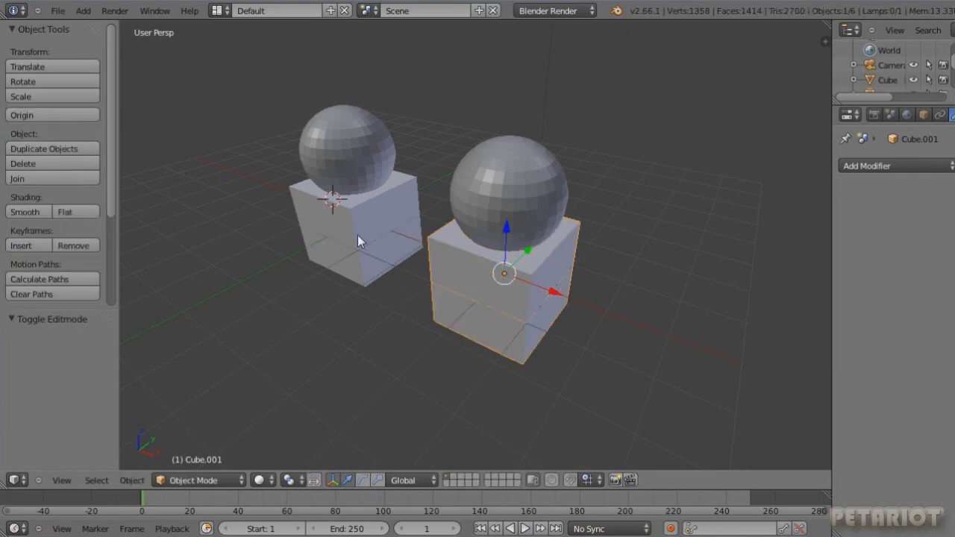
pyautogui.rightClick(357, 236)
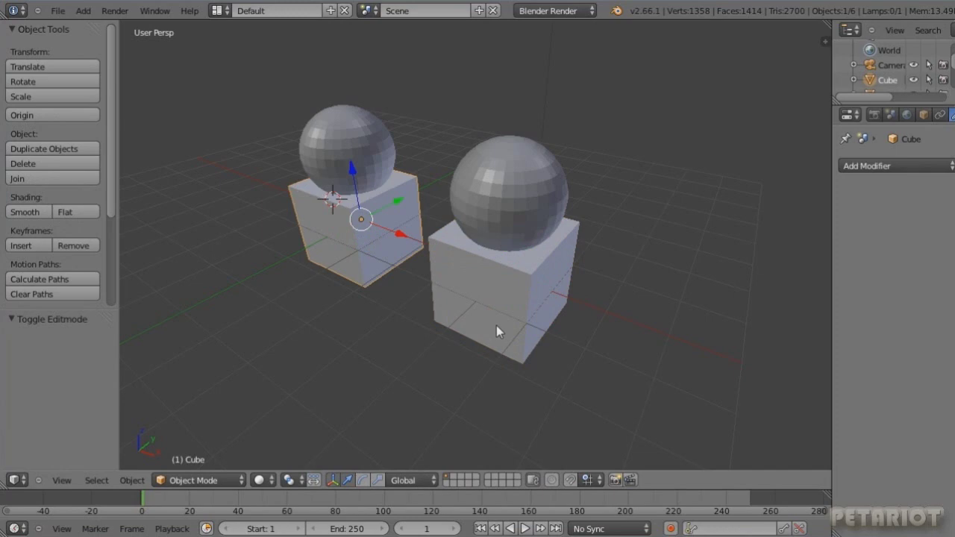
pyautogui.press('Tab')
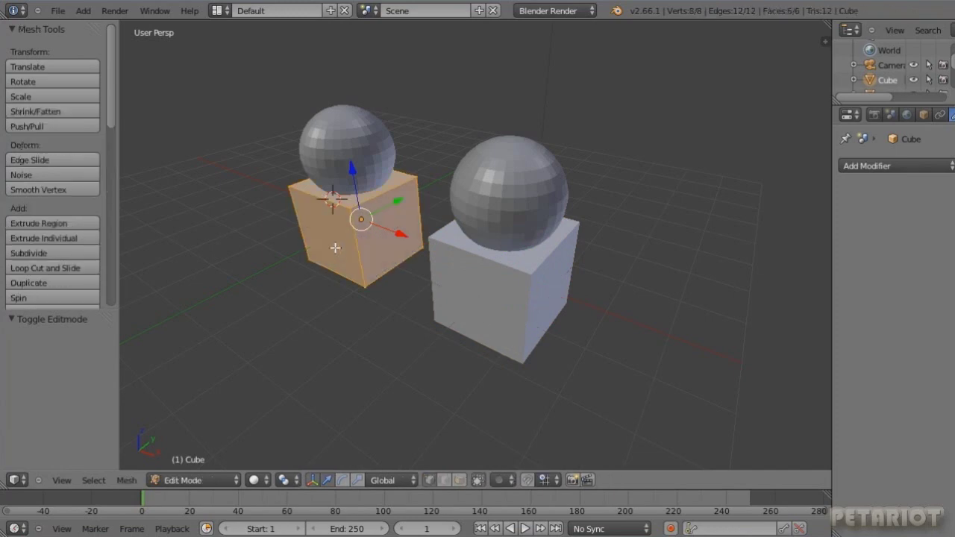
pyautogui.moveTo(345, 246); pyautogui.dragTo(359, 264, button='middle')
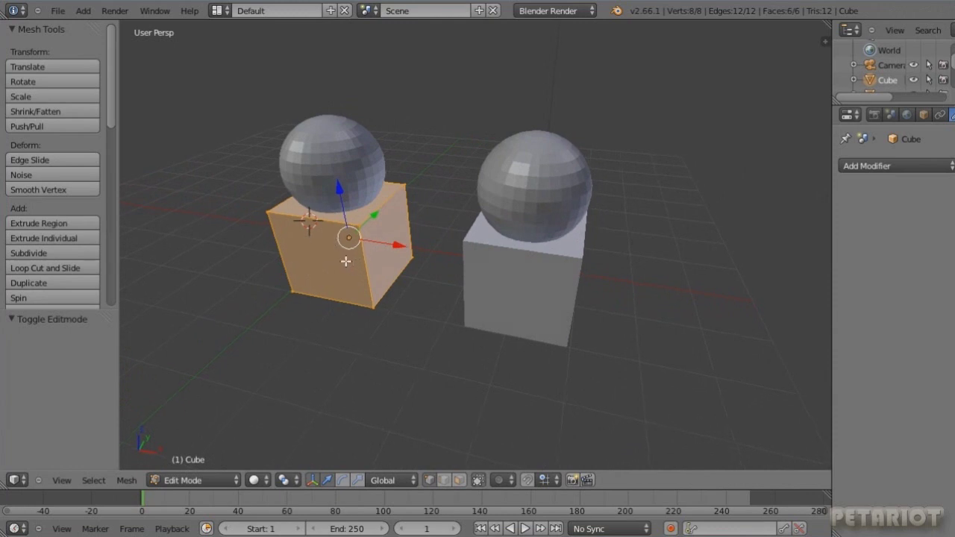
pyautogui.moveTo(359, 263); pyautogui.dragTo(335, 266, button='middle')
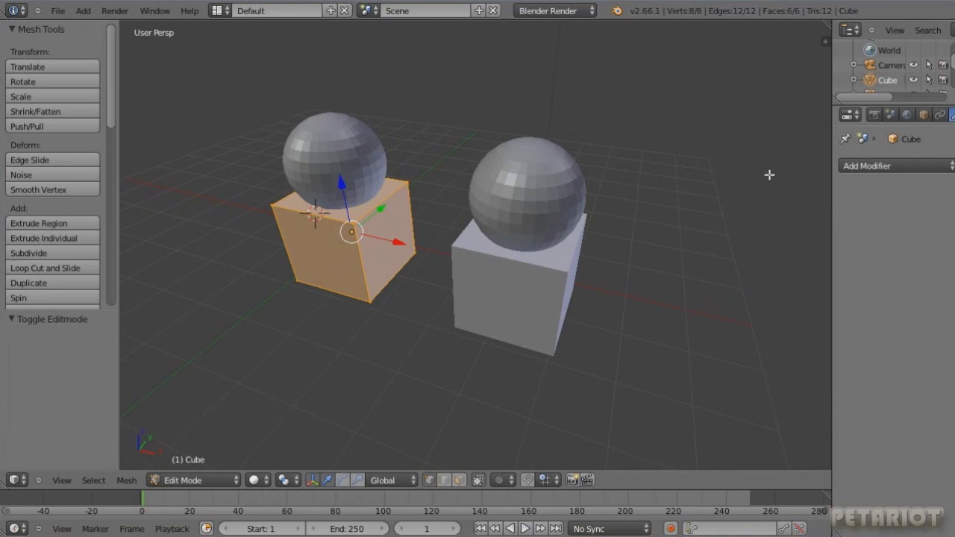
pyautogui.press('Tab')
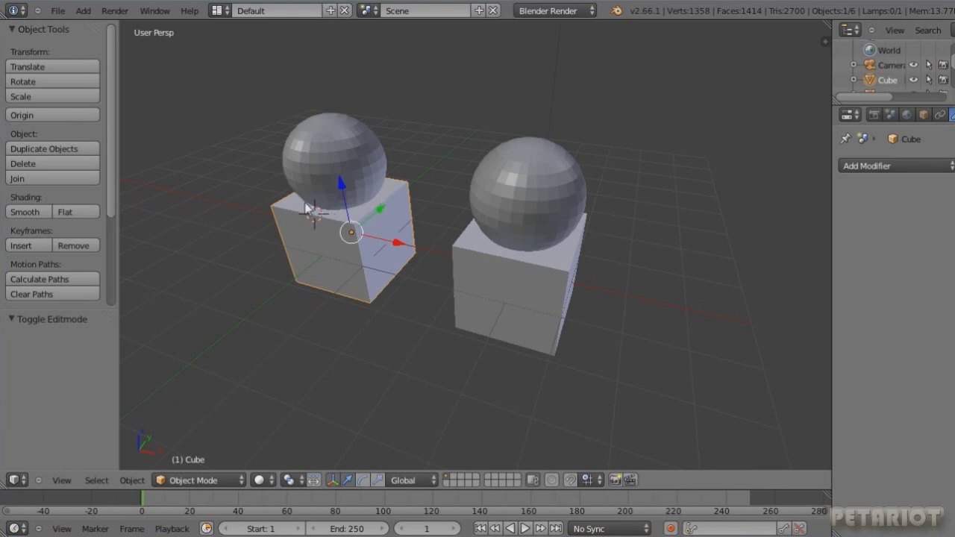
pyautogui.moveTo(306, 207); pyautogui.dragTo(310, 201, button='middle')
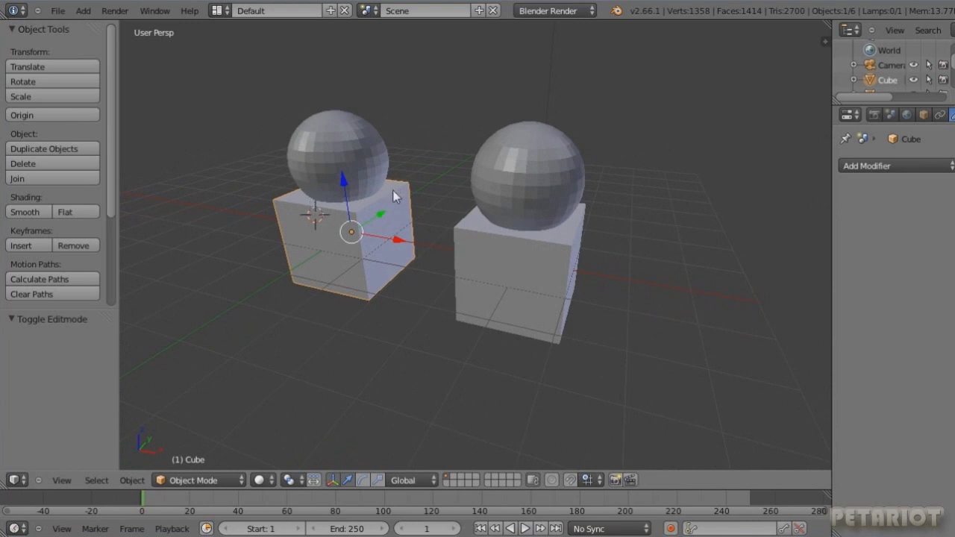
pyautogui.moveTo(371, 221)
pyautogui.mouseDown(button='middle')
pyautogui.moveTo(376, 236)
pyautogui.moveTo(383, 211)
pyautogui.mouseUp(button='middle')
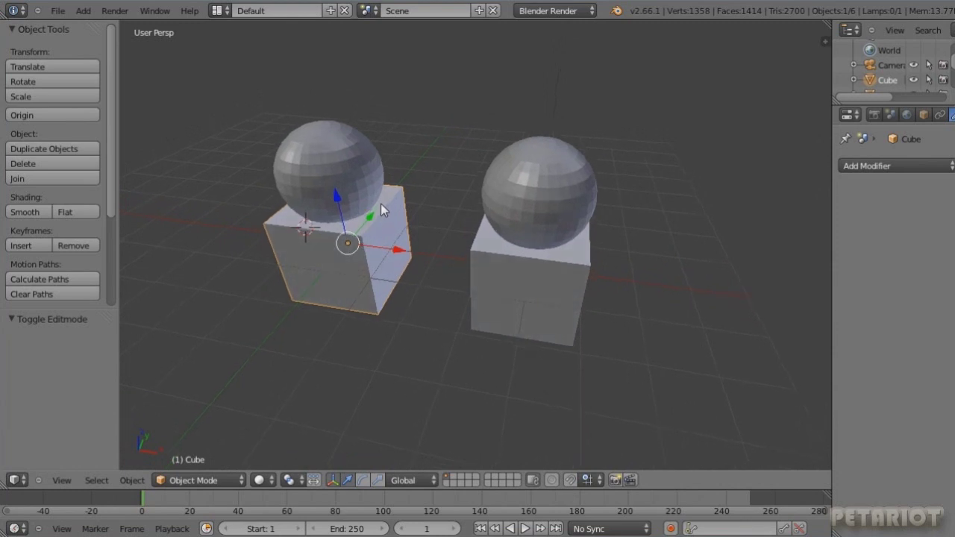
pyautogui.click(880, 165)
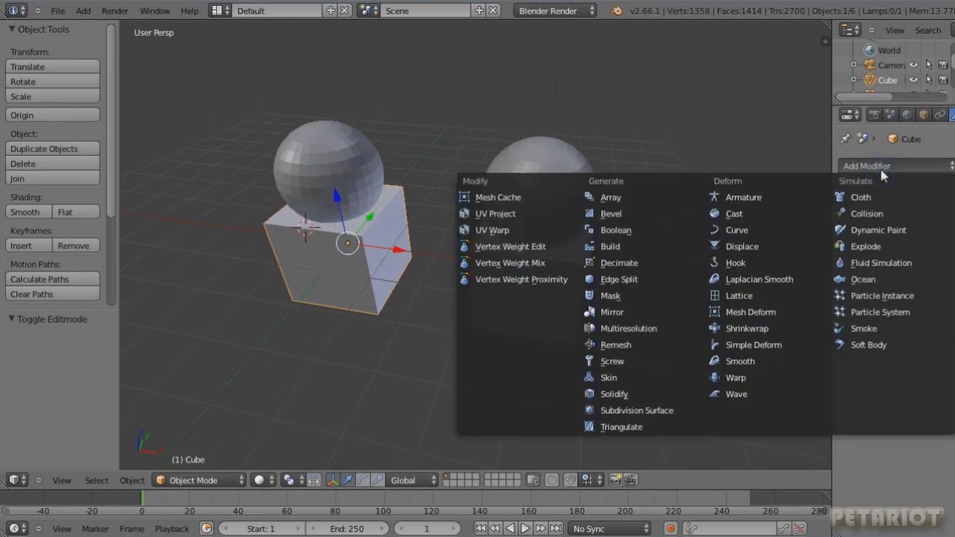
# - Add a Boolean modifier to the left cube and widen the Properties panel
pyautogui.click(653, 230)
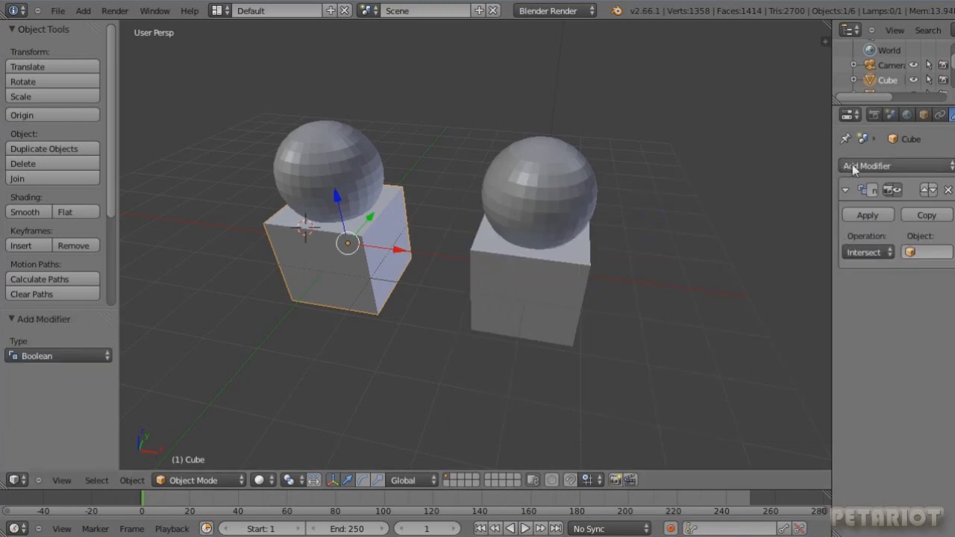
pyautogui.moveTo(833, 205); pyautogui.dragTo(761, 205)
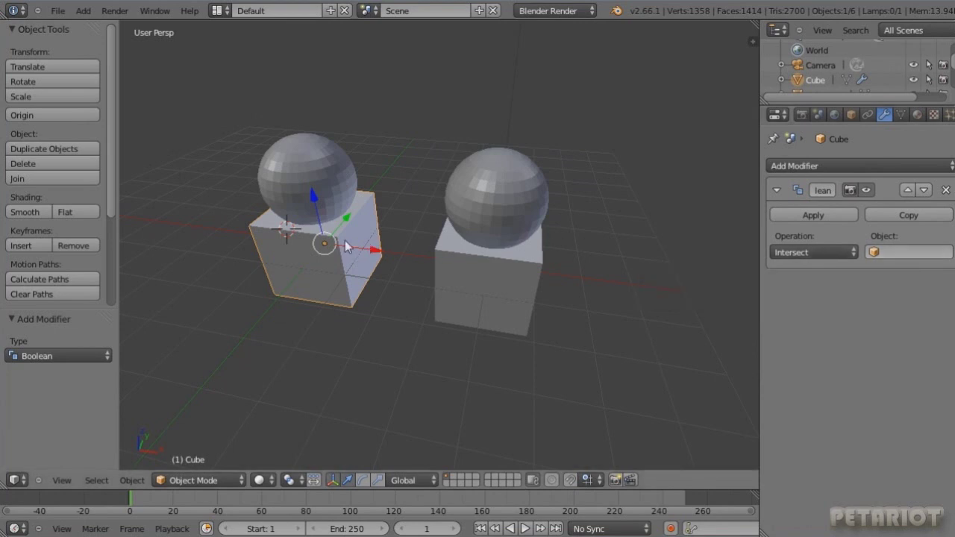
# - Merge Properties into the Outliner, split it, and make the lower area a Properties editor
pyautogui.rightClick(314, 170)
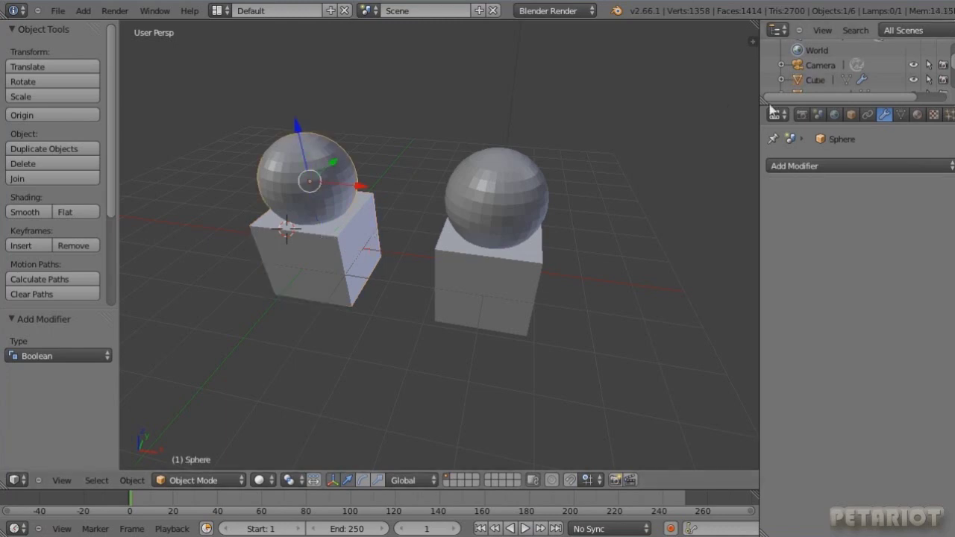
pyautogui.moveTo(768, 102); pyautogui.dragTo(771, 128)
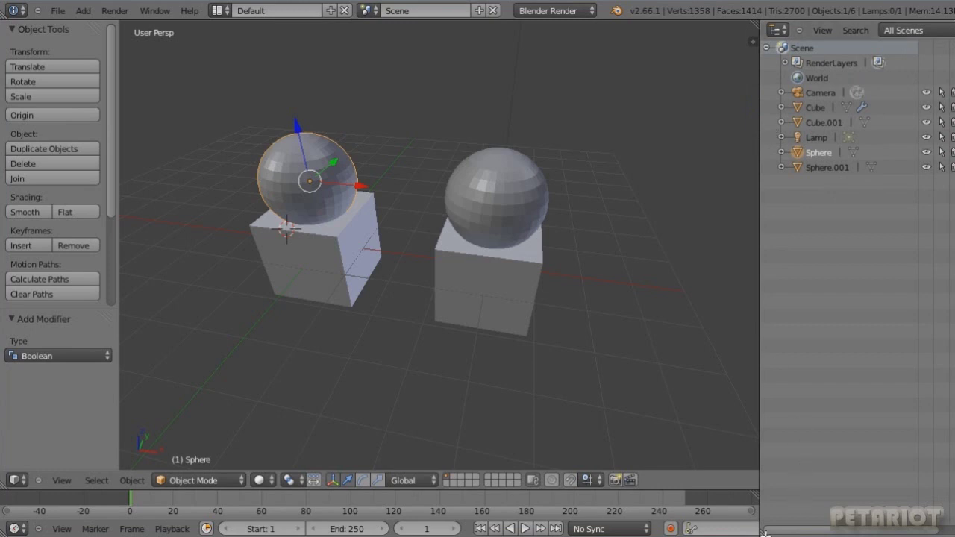
pyautogui.moveTo(763, 533); pyautogui.dragTo(778, 210)
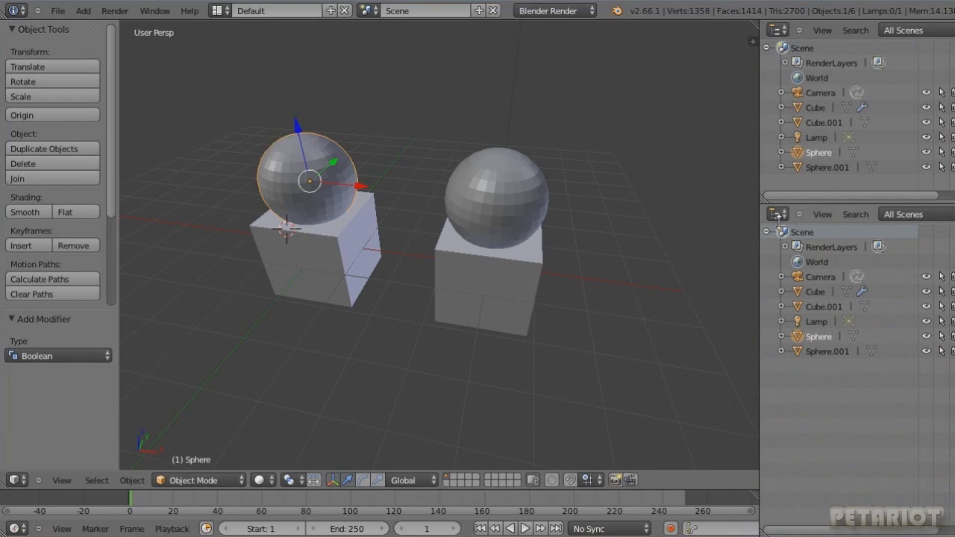
pyautogui.click(777, 214)
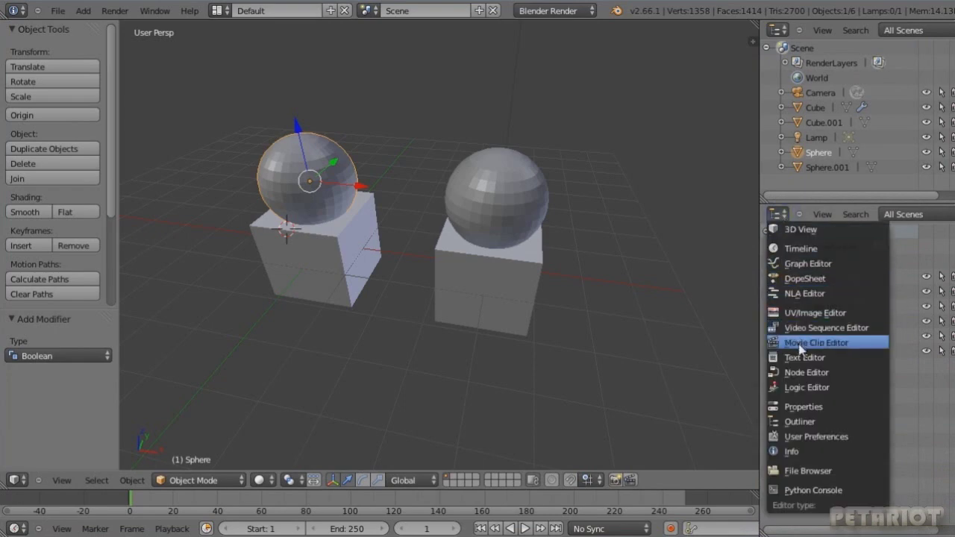
pyautogui.click(803, 407)
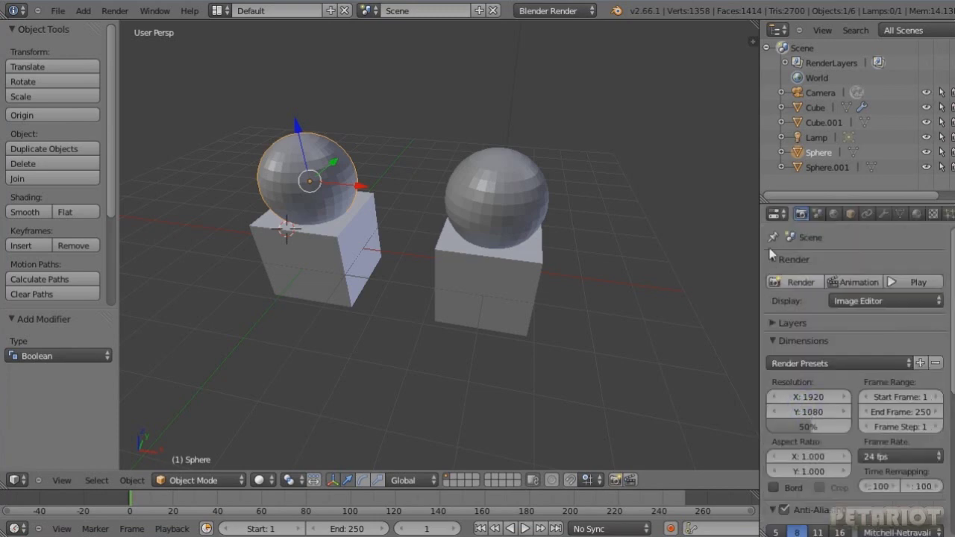
# - Show the Modifiers tab in the new Properties area and select the left cube
pyautogui.click(884, 214)
pyautogui.click(887, 265)
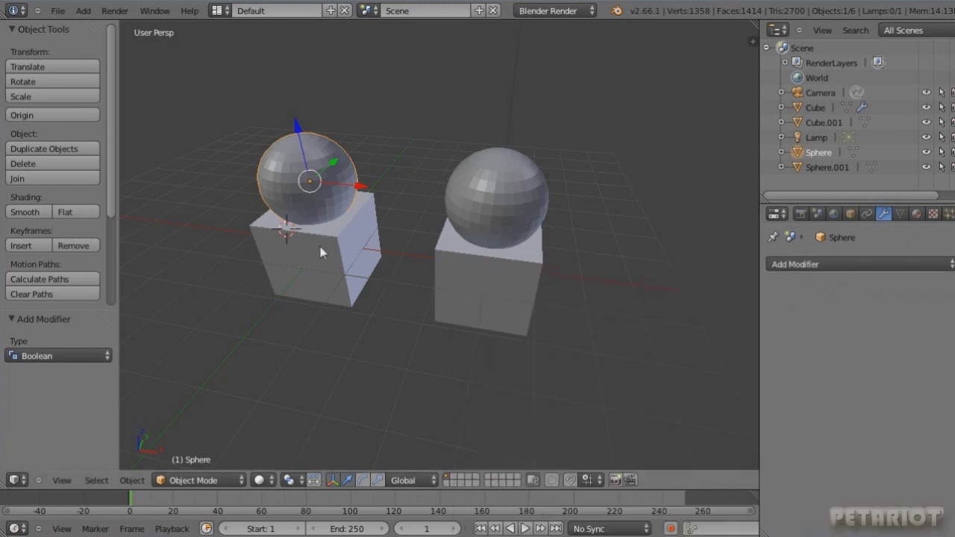
pyautogui.rightClick(321, 248)
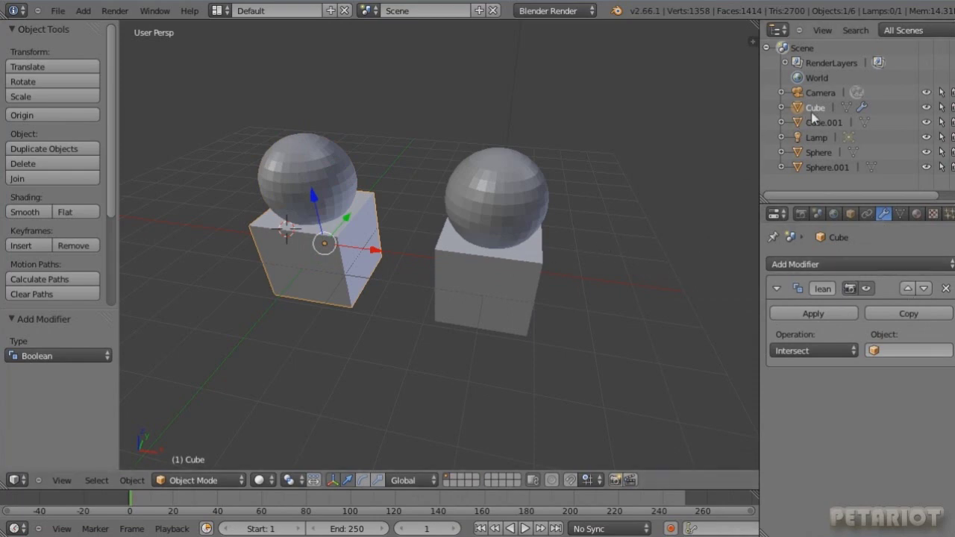
# - Select each sphere and cube in turn, finishing with the left cube selected
pyautogui.rightClick(303, 177)
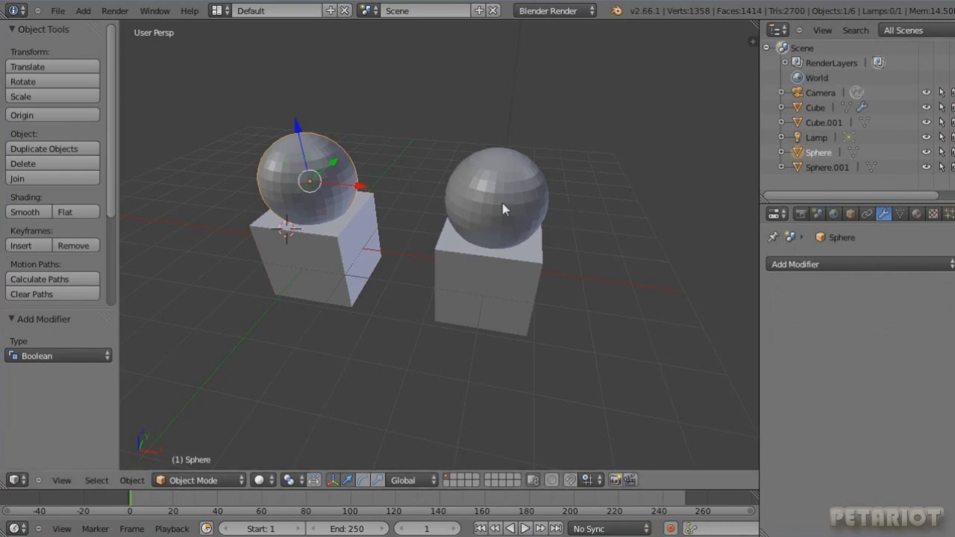
pyautogui.rightClick(472, 280)
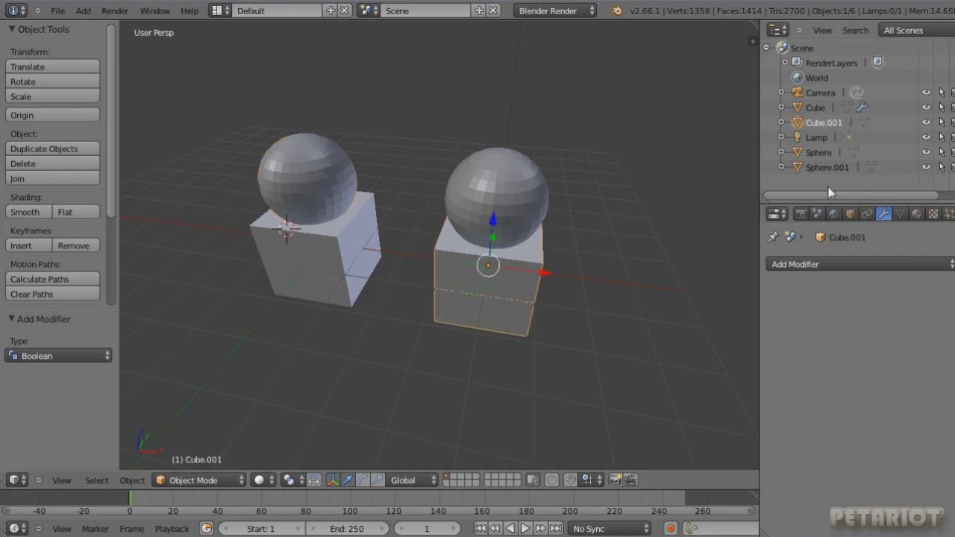
pyautogui.rightClick(493, 191)
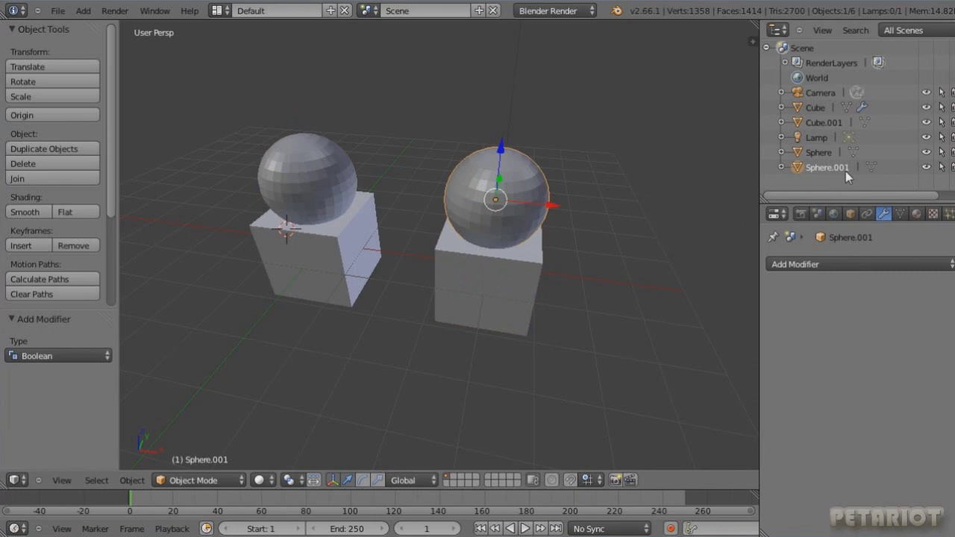
pyautogui.moveTo(471, 266); pyautogui.dragTo(465, 271, button='middle')
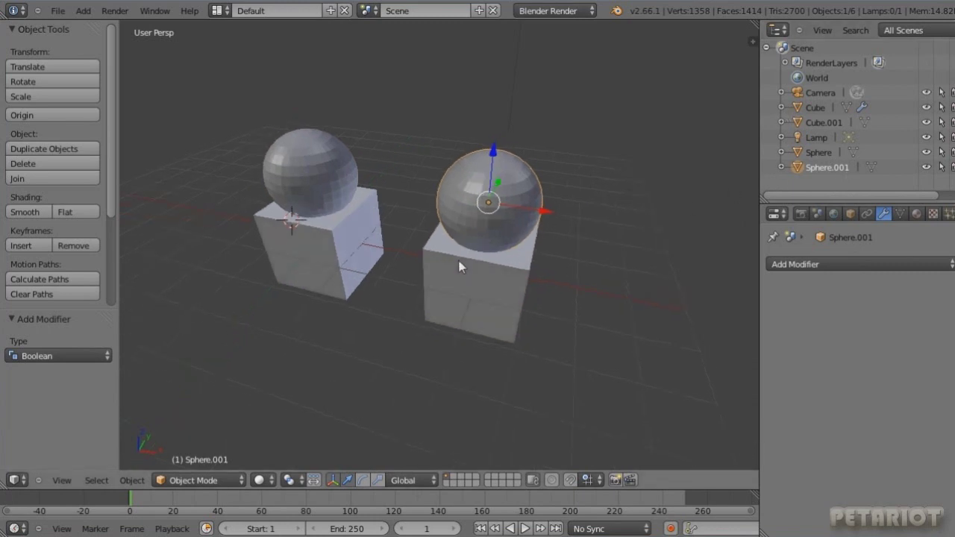
pyautogui.rightClick(336, 242)
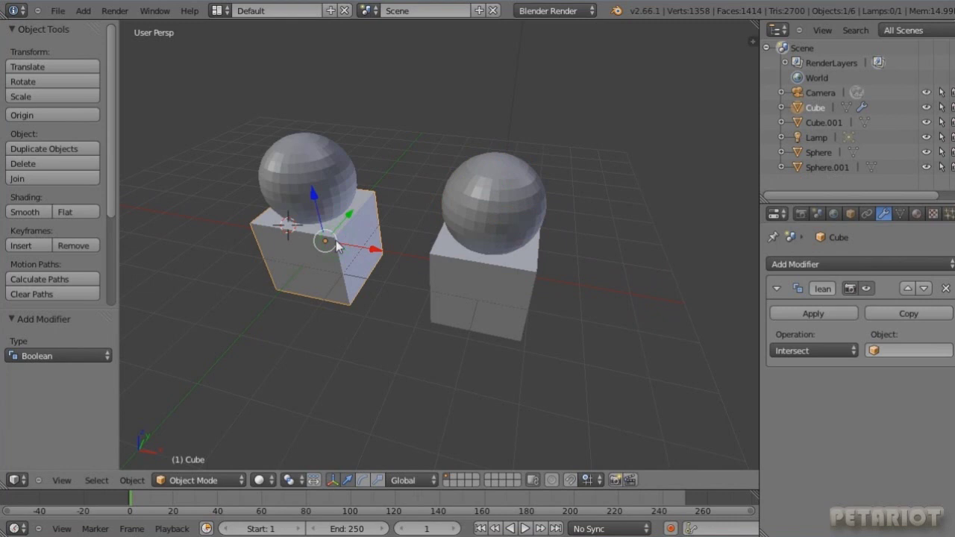
# - Set the Boolean modifier's Object to Sphere and select Sphere in the Outliner
pyautogui.click(891, 351)
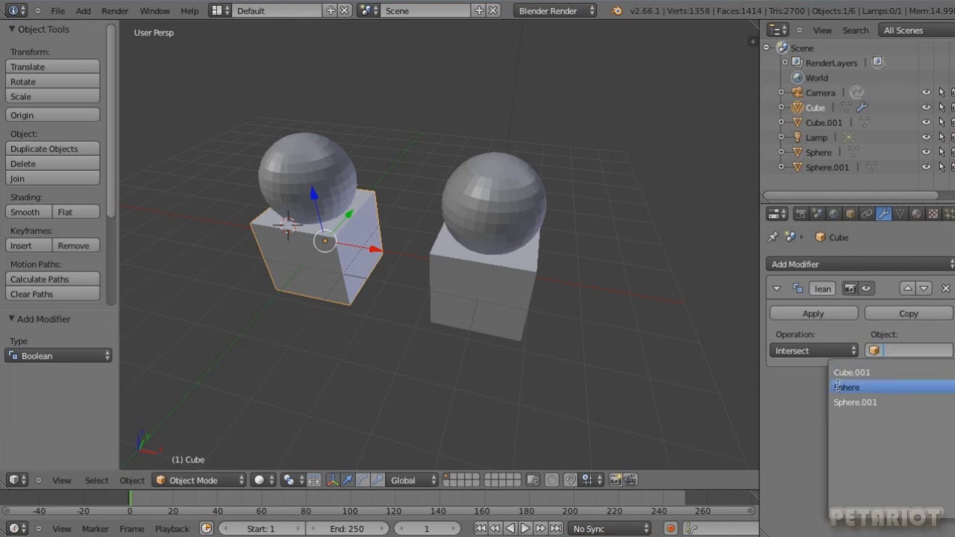
pyautogui.click(871, 382)
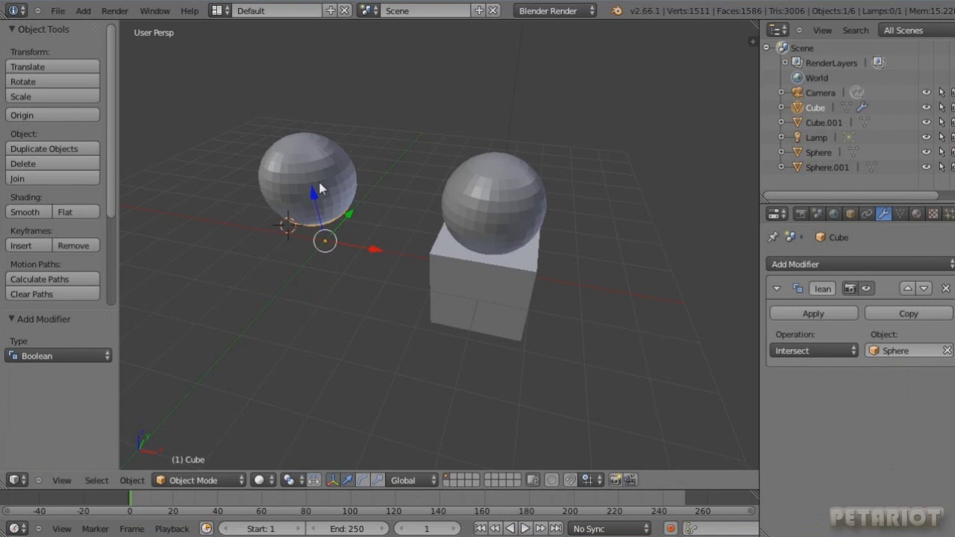
pyautogui.click(819, 153)
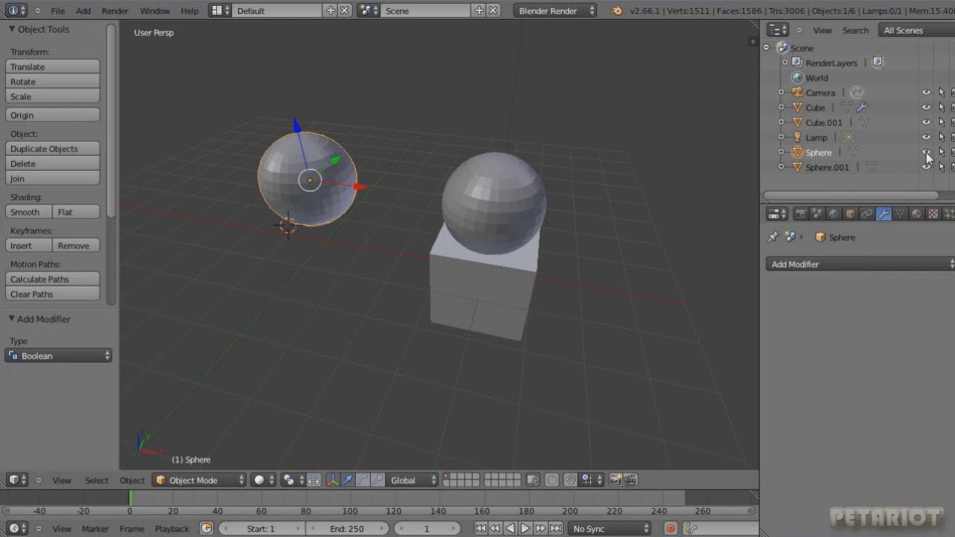
# - Hide the left Sphere and zoom in on the cube's lens-shaped Intersect result
pyautogui.click(926, 152)
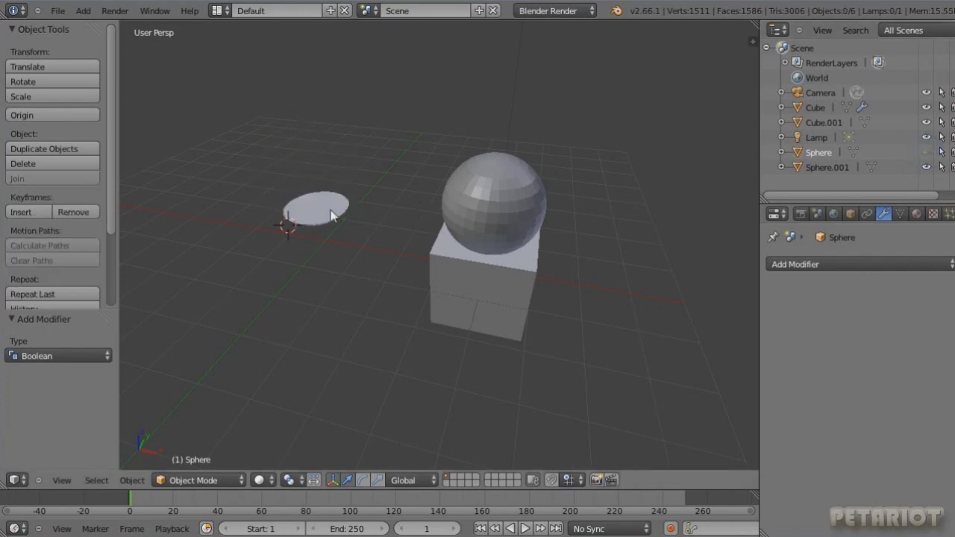
pyautogui.scroll(5, 328, 153)
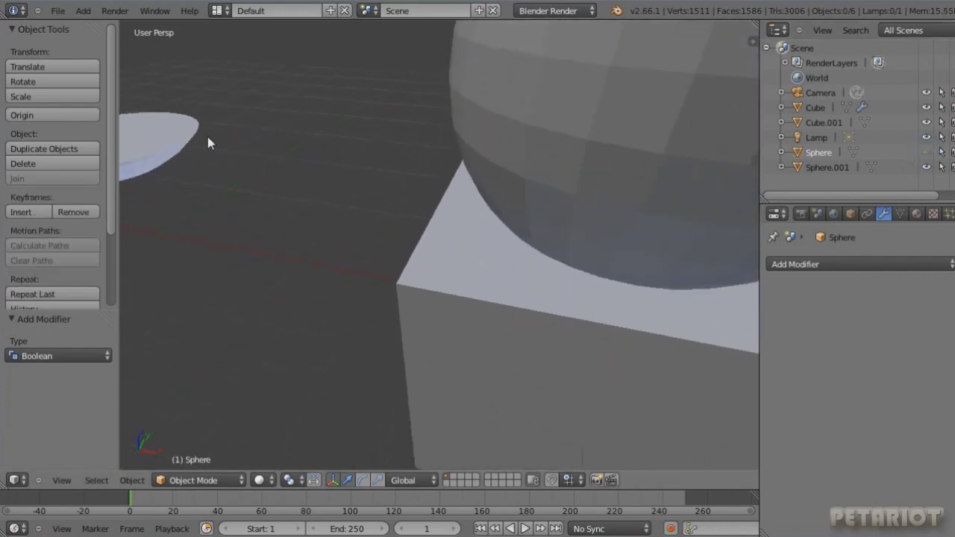
pyautogui.moveTo(227, 148)
pyautogui.mouseDown(button='middle')
pyautogui.moveTo(367, 158)
pyautogui.moveTo(350, 169)
pyautogui.mouseUp(button='middle')
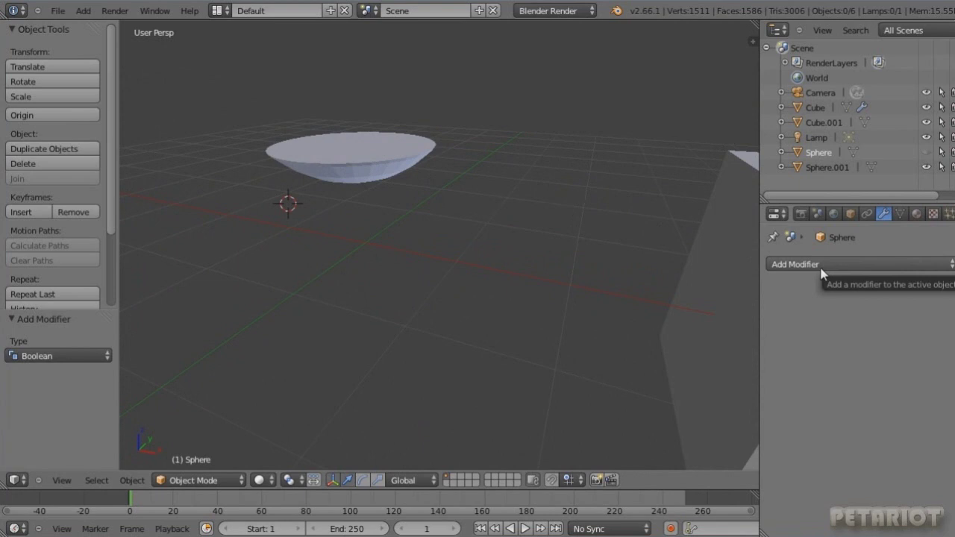
# - Reselect the left cube and inspect the shallow bowl shape from several angles
pyautogui.rightClick(358, 181)
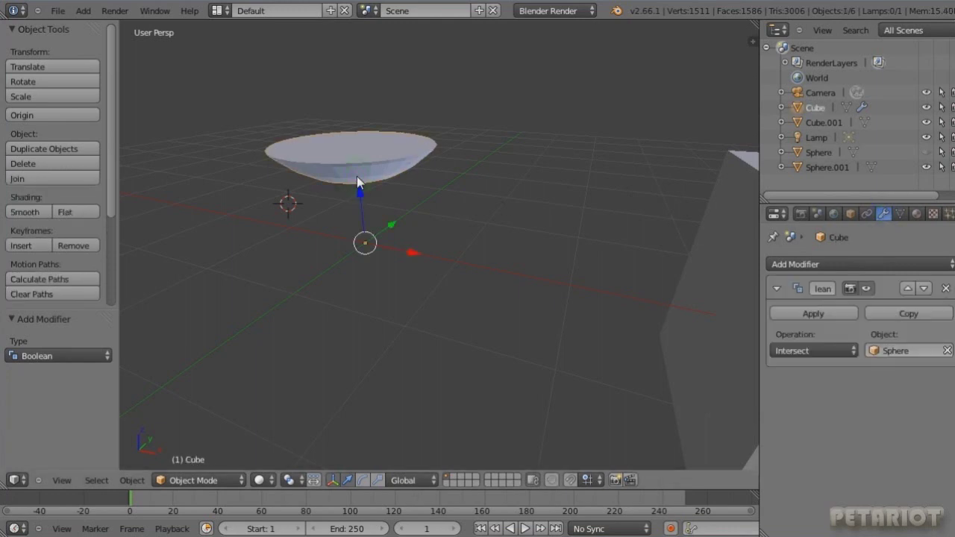
pyautogui.moveTo(356, 176)
pyautogui.mouseDown(button='middle')
pyautogui.moveTo(356, 150)
pyautogui.moveTo(347, 159)
pyautogui.moveTo(363, 189)
pyautogui.mouseUp(button='middle')
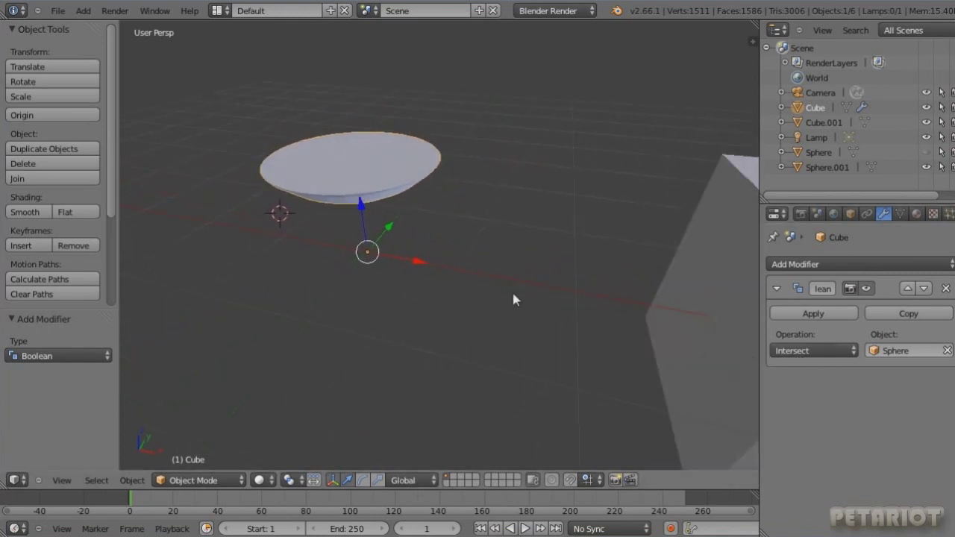
pyautogui.moveTo(370, 187)
pyautogui.mouseDown(button='middle')
pyautogui.moveTo(369, 174)
pyautogui.moveTo(279, 160)
pyautogui.moveTo(356, 180)
pyautogui.mouseUp(button='middle')
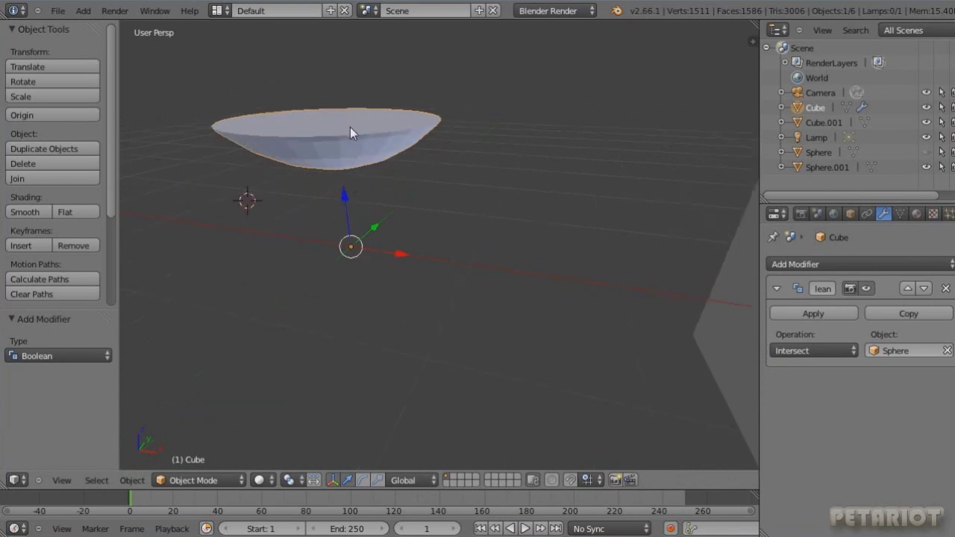
pyautogui.moveTo(351, 126); pyautogui.dragTo(339, 160, button='middle')
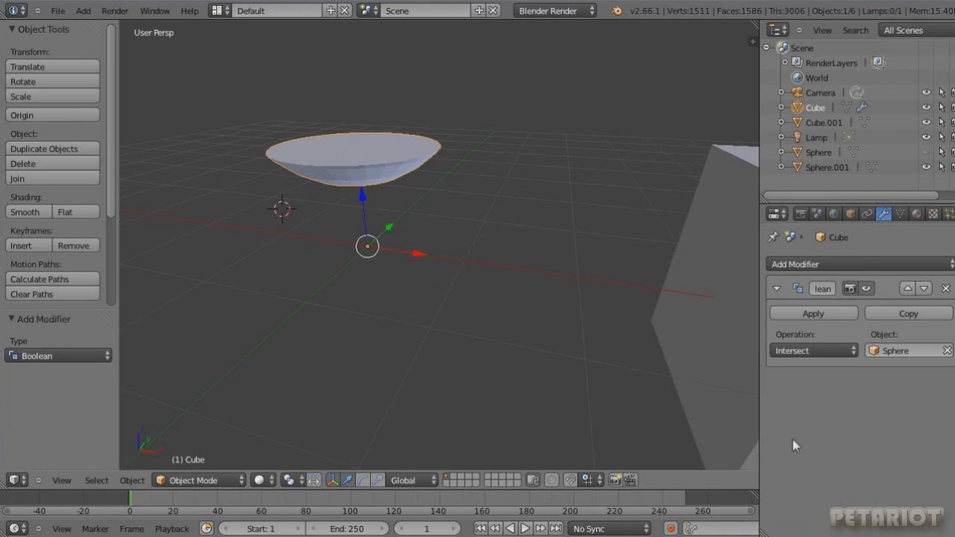
pyautogui.click(851, 352)
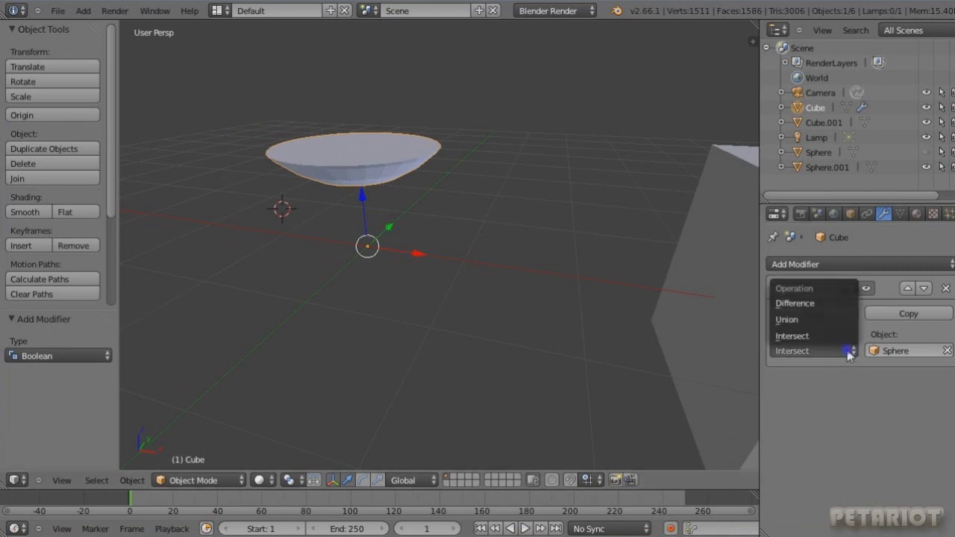
# - Set the left cube's Boolean to Difference and orbit down to see the bowl-shaped hollow
pyautogui.click(822, 303)
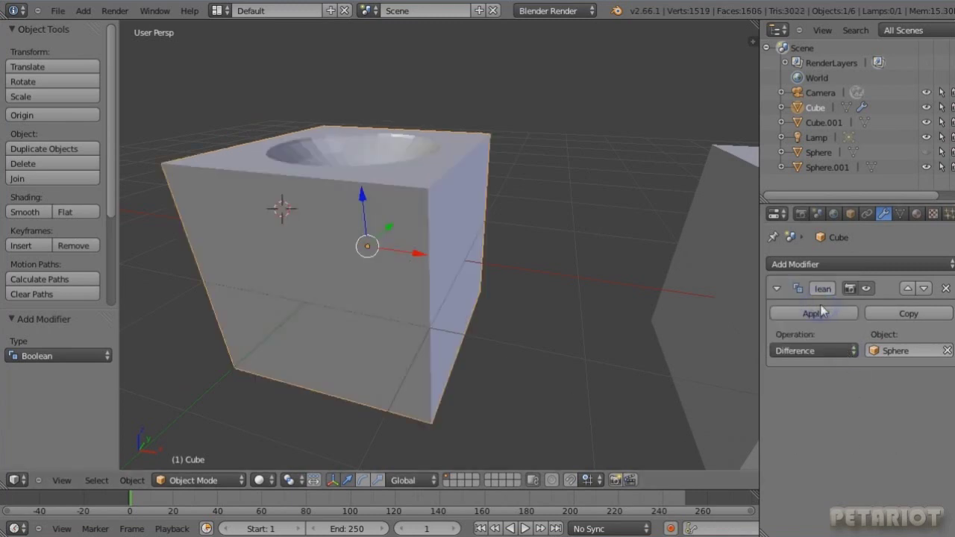
pyautogui.moveTo(437, 206)
pyautogui.mouseDown(button='middle')
pyautogui.moveTo(409, 191)
pyautogui.moveTo(406, 229)
pyautogui.mouseUp(button='middle')
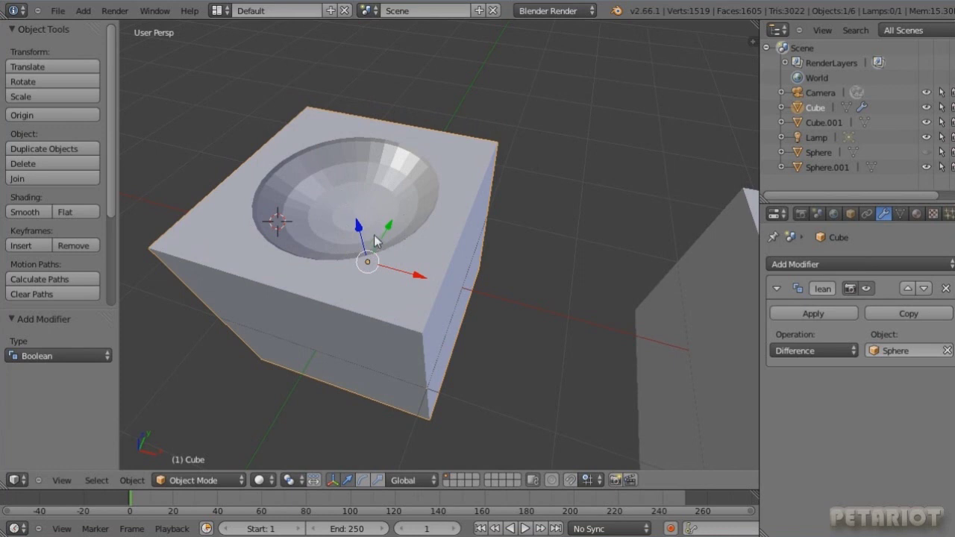
pyautogui.click(830, 352)
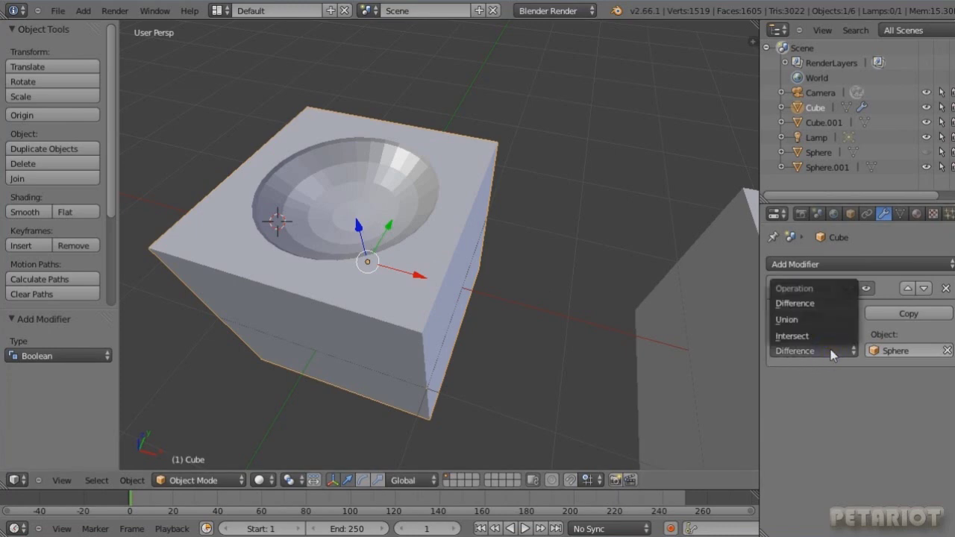
# - Change the left cube's Boolean to Union, then zoom out and orbit to view the merged sphere
pyautogui.click(812, 321)
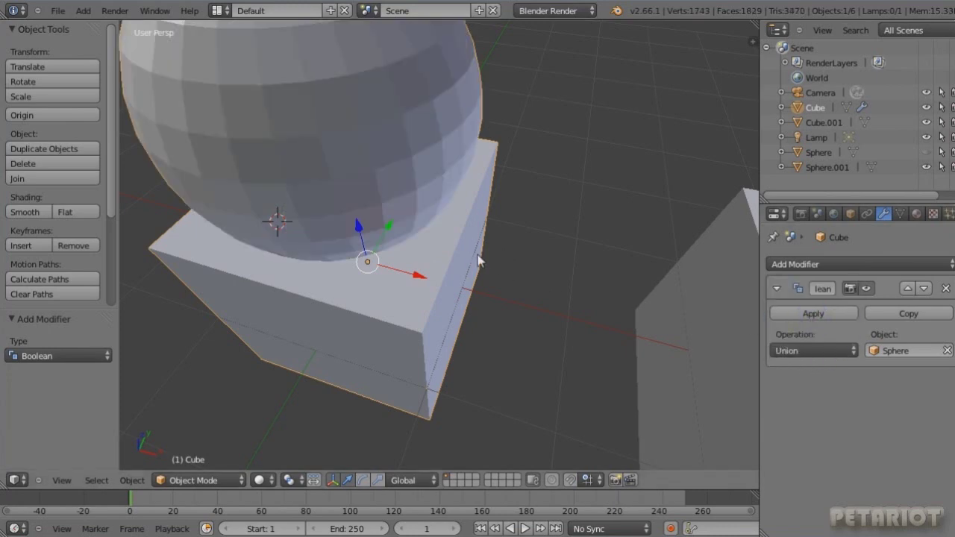
pyautogui.moveTo(369, 207); pyautogui.dragTo(369, 166, button='middle')
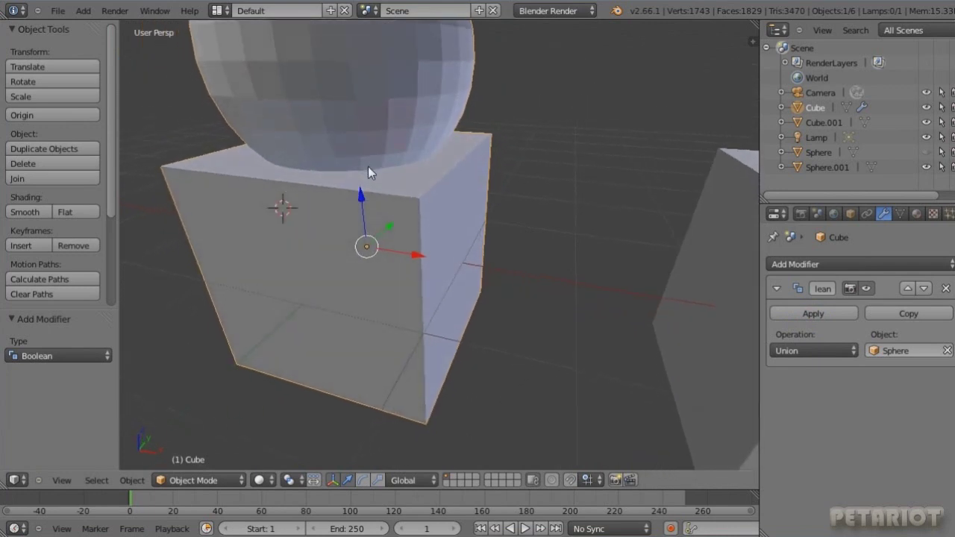
pyautogui.scroll(-3, 368, 166)
pyautogui.moveTo(381, 173); pyautogui.dragTo(387, 194, button='middle')
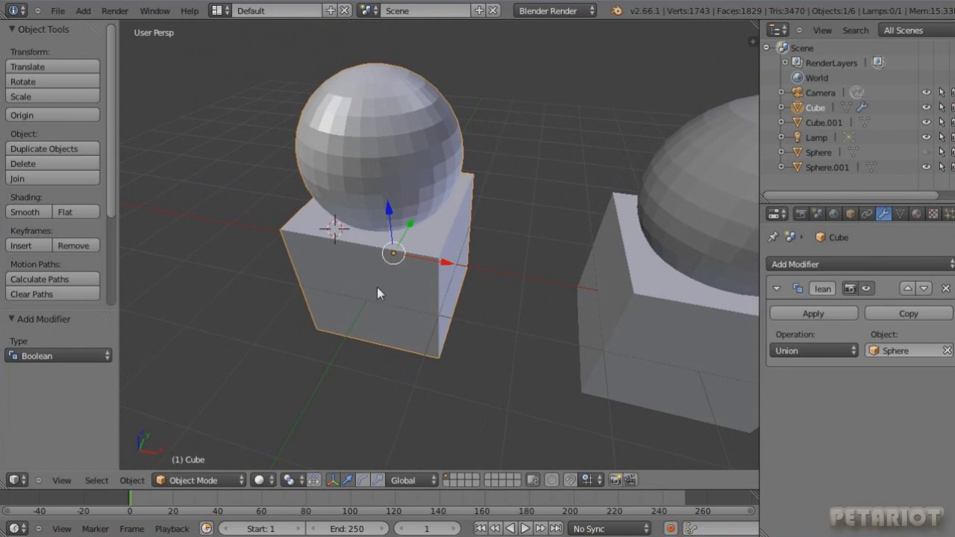
pyautogui.moveTo(368, 171); pyautogui.dragTo(374, 146, button='middle')
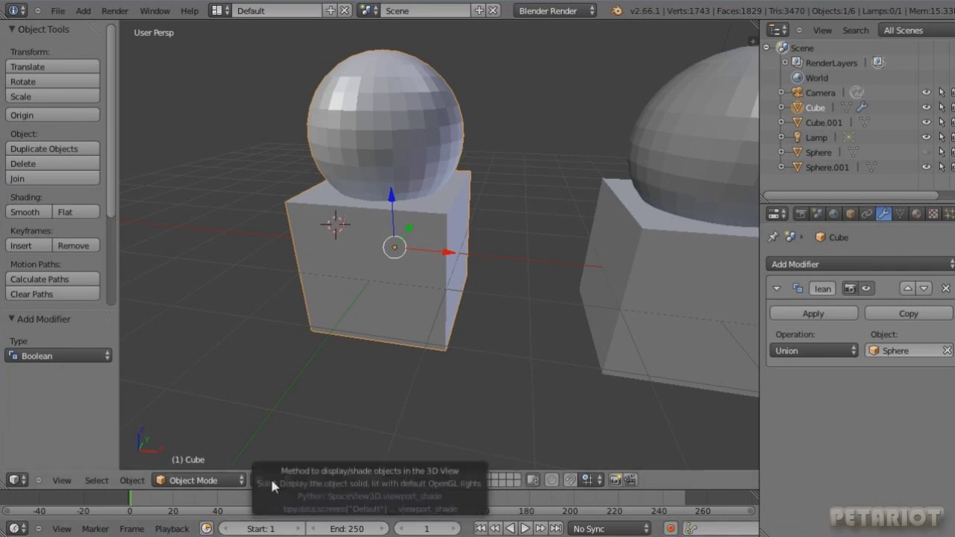
# - Switch the viewport to Wireframe shading and inspect the fused cube and sphere from several angles
pyautogui.click(272, 482)
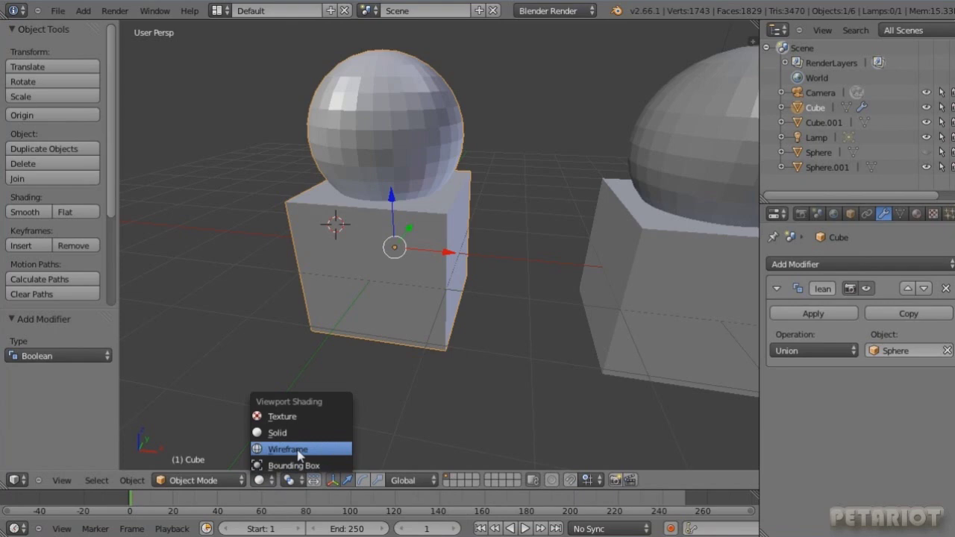
pyautogui.click(298, 451)
pyautogui.moveTo(396, 252); pyautogui.dragTo(400, 266, button='middle')
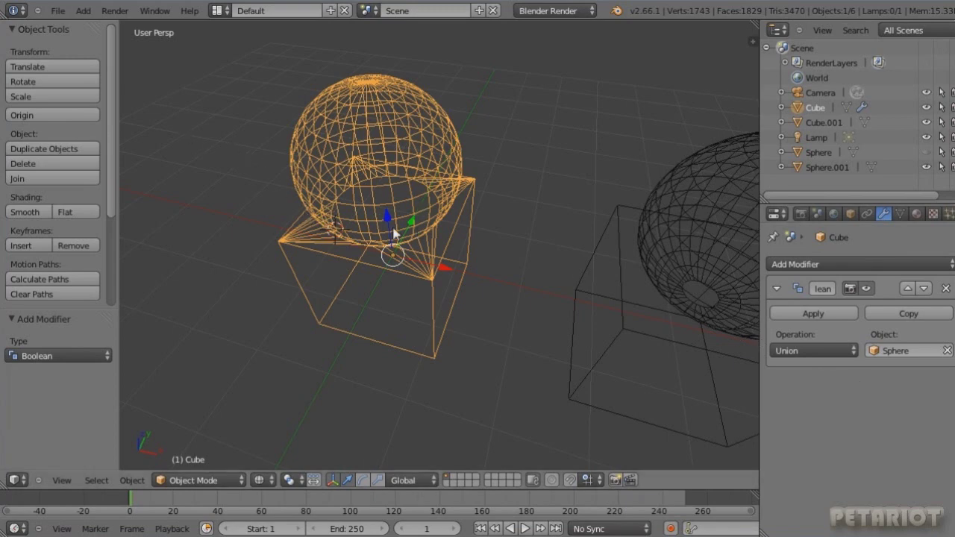
pyautogui.scroll(1, 387, 224)
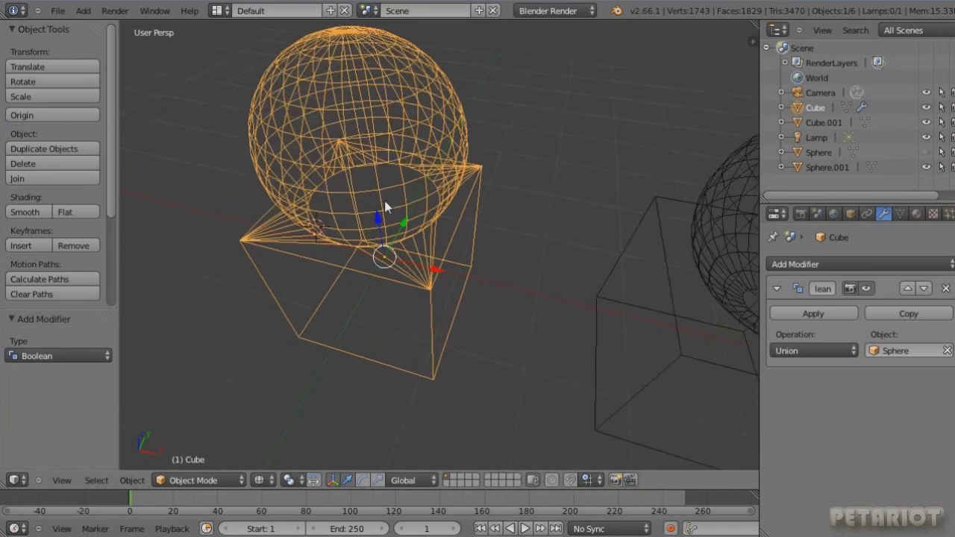
pyautogui.scroll(2, 384, 194)
pyautogui.scroll(1, 343, 193)
pyautogui.scroll(1, 310, 187)
pyautogui.moveTo(314, 177)
pyautogui.mouseDown(button='middle')
pyautogui.moveTo(343, 155)
pyautogui.moveTo(327, 192)
pyautogui.mouseUp(button='middle')
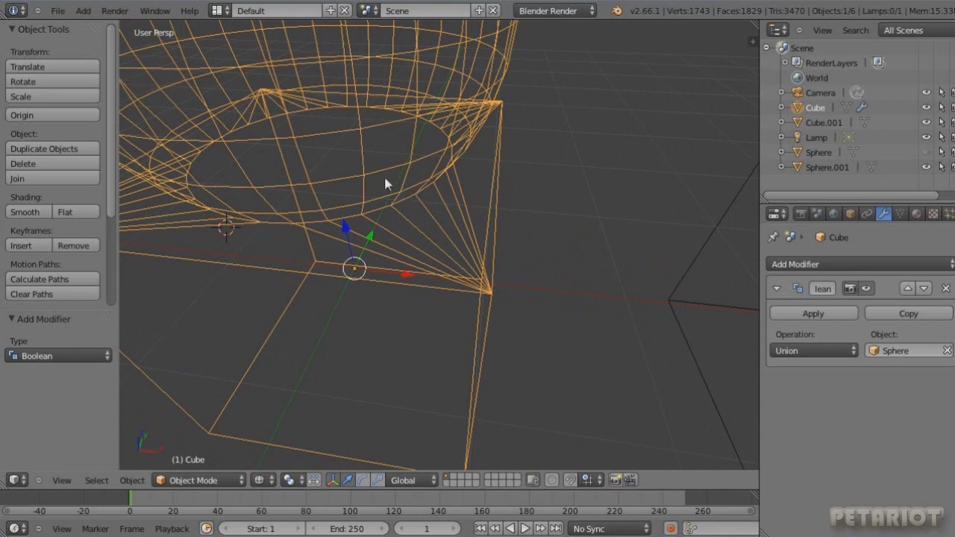
pyautogui.scroll(-4, 388, 181)
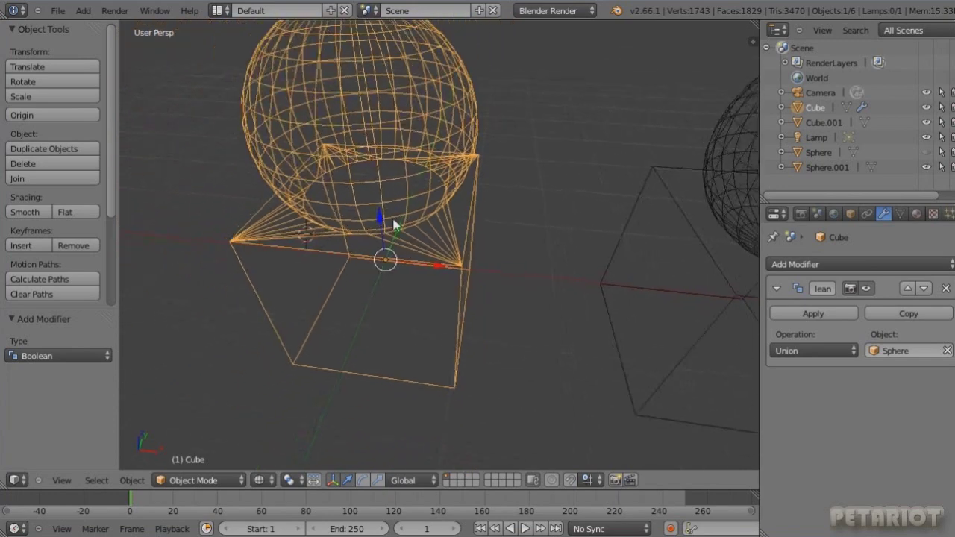
pyautogui.moveTo(388, 182); pyautogui.dragTo(396, 248, button='middle')
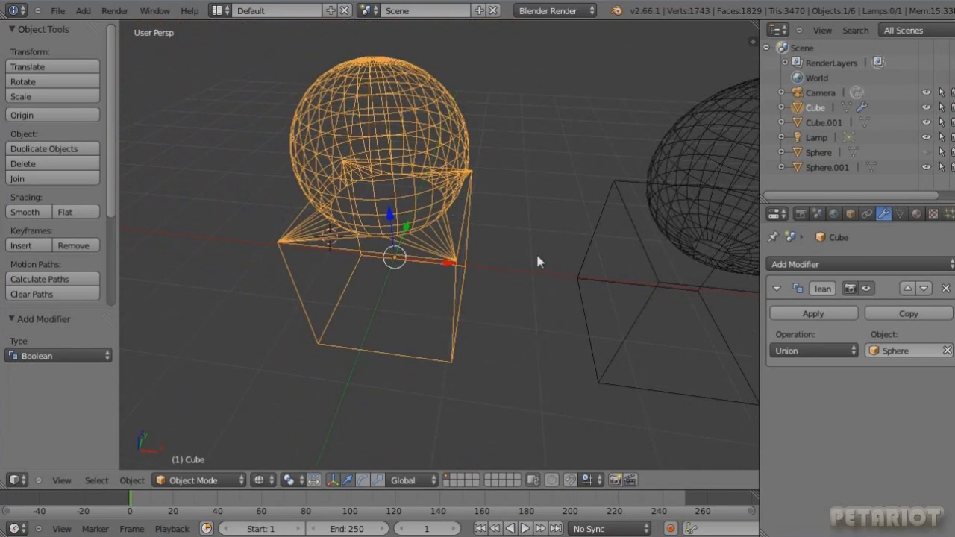
# - Set the left cube's Boolean to Intersect and orbit to a low side view of the lens shape
pyautogui.click(855, 351)
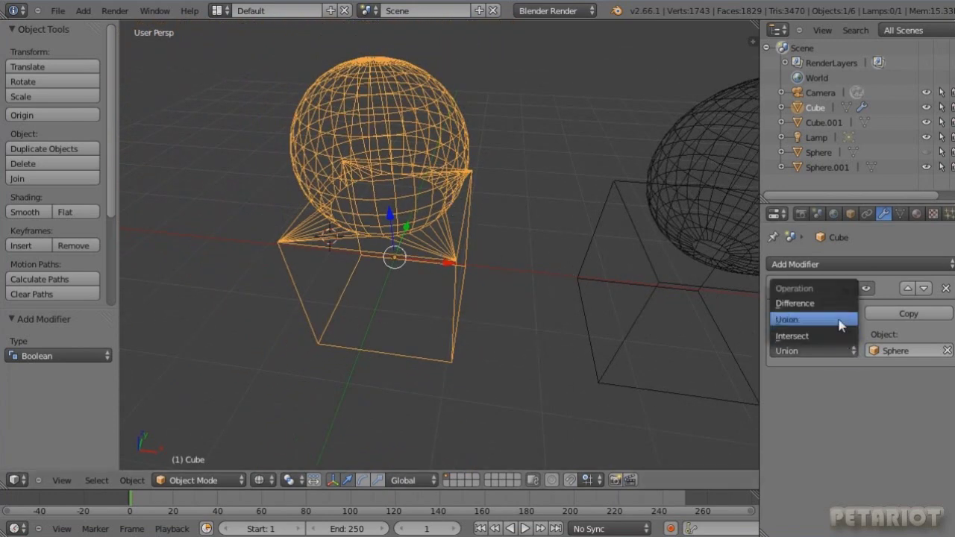
pyautogui.click(838, 336)
pyautogui.moveTo(405, 216)
pyautogui.mouseDown(button='middle')
pyautogui.moveTo(405, 157)
pyautogui.moveTo(390, 247)
pyautogui.moveTo(371, 259)
pyautogui.mouseUp(button='middle')
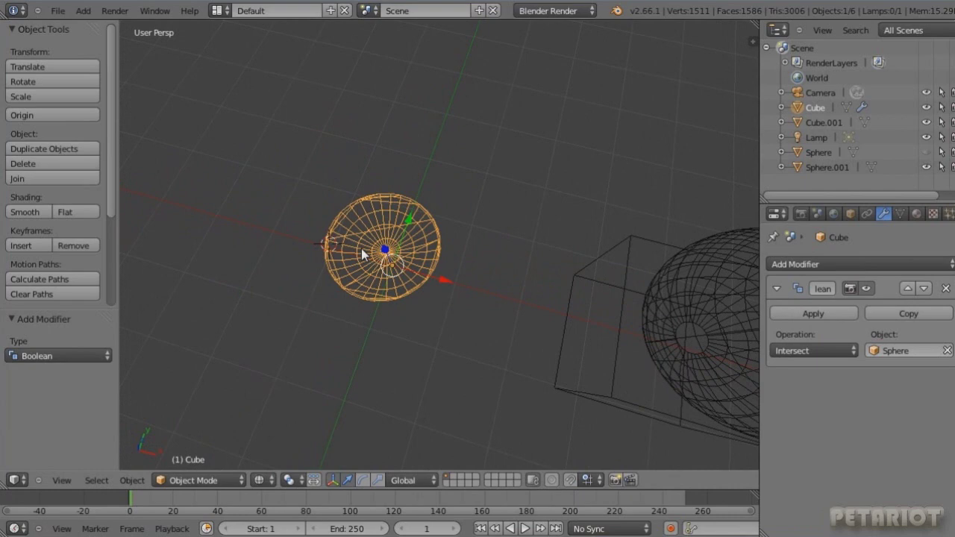
pyautogui.moveTo(386, 281)
pyautogui.mouseDown(button='middle')
pyautogui.moveTo(391, 213)
pyautogui.moveTo(384, 230)
pyautogui.mouseUp(button='middle')
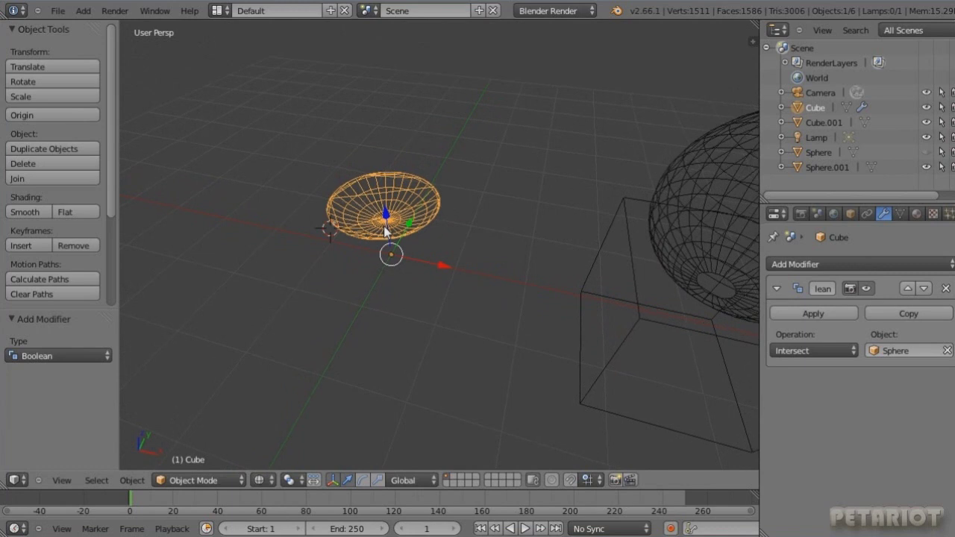
pyautogui.click(851, 352)
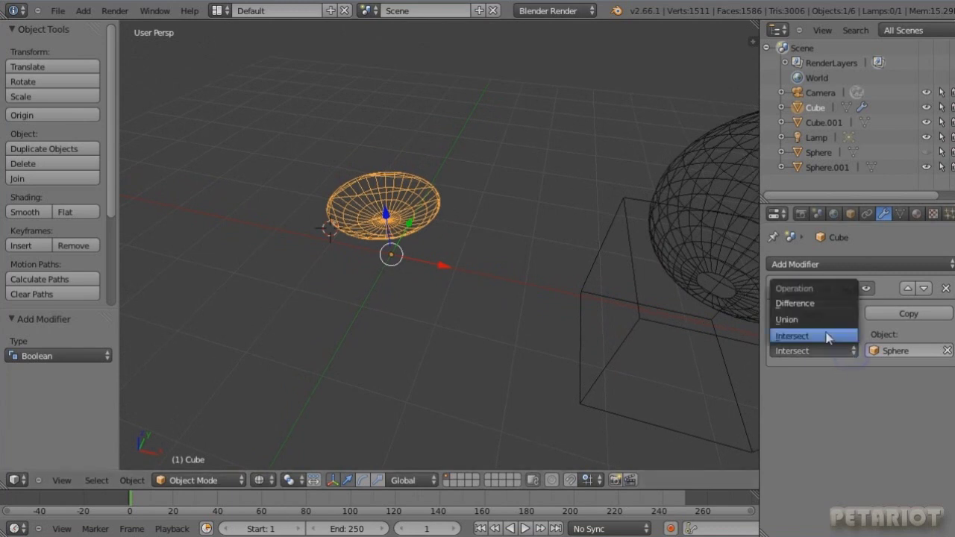
# - Return the Boolean to Difference, show Solid shading, and select the second cube beneath the sphere
pyautogui.click(818, 305)
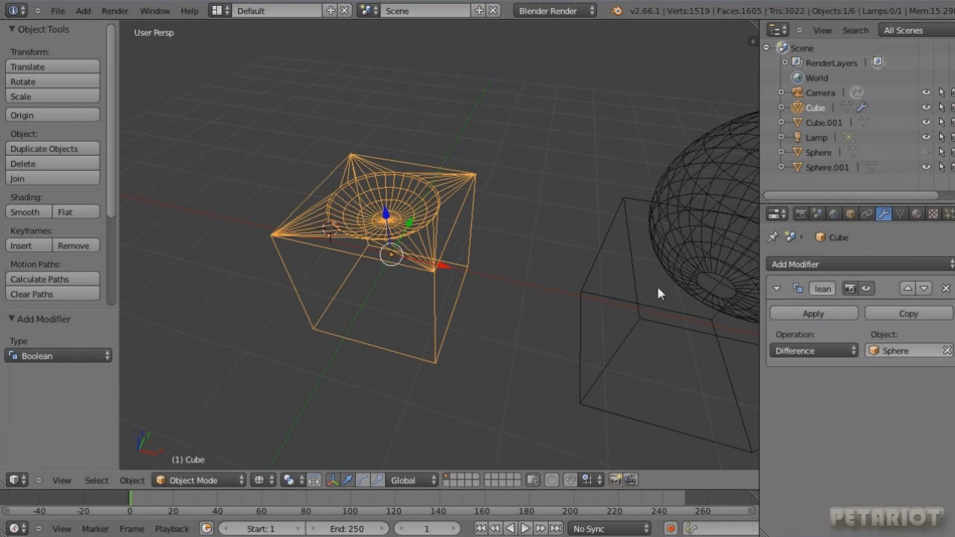
pyautogui.press('z')
pyautogui.press('z')
pyautogui.press('z')
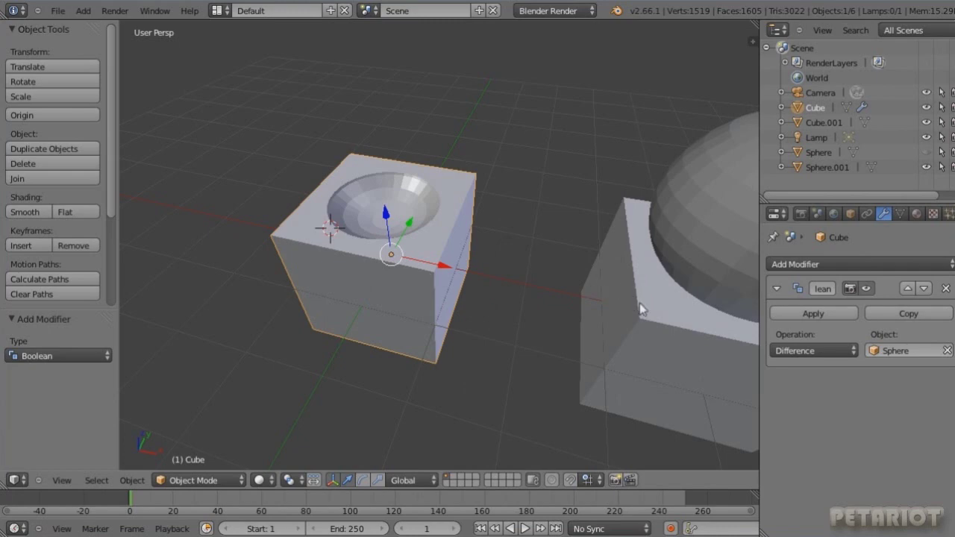
pyautogui.moveTo(639, 303); pyautogui.dragTo(487, 276, button='middle')
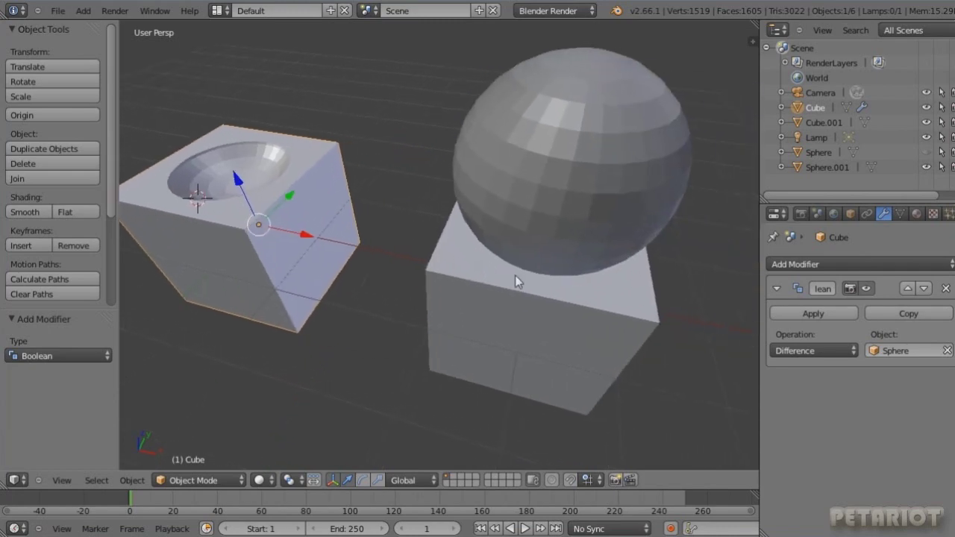
pyautogui.rightClick(530, 295)
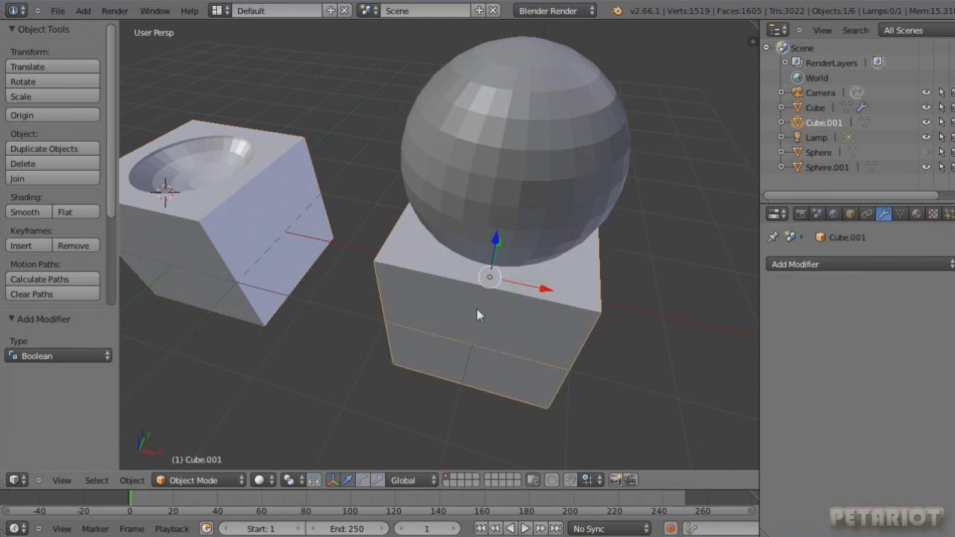
# - Check Cube.001's subdivided mesh in Edit Mode, then return to Object Mode
pyautogui.press('Tab')
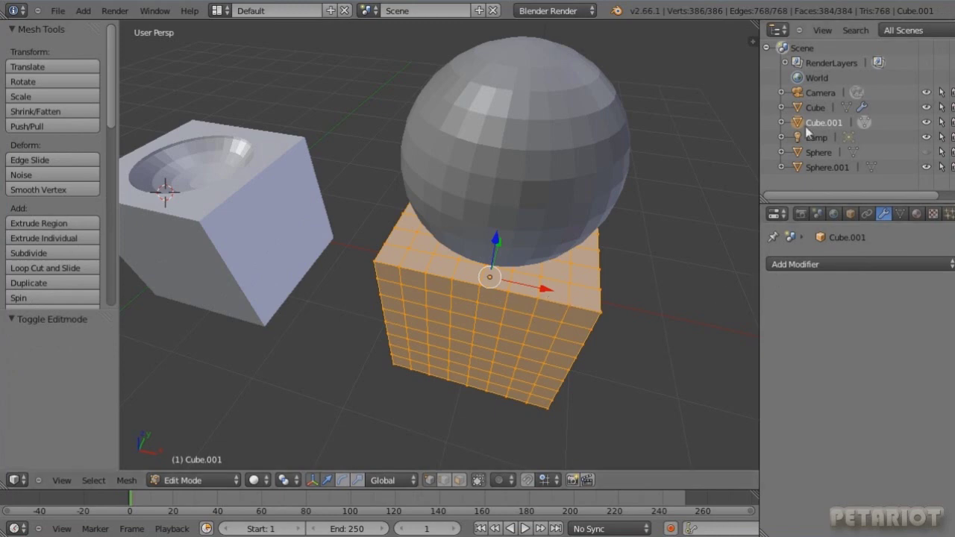
pyautogui.press('Tab')
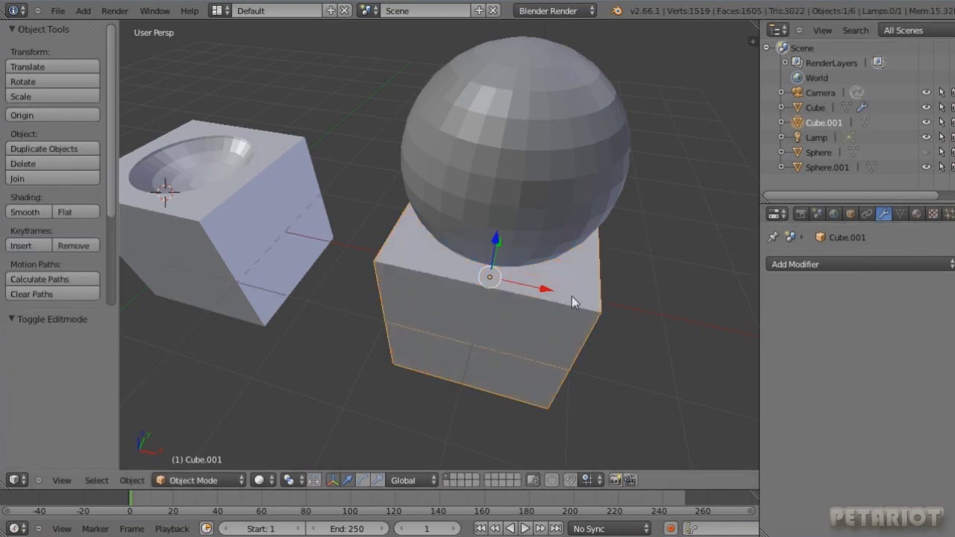
# - Add a Boolean modifier to Cube.001 targeting Sphere.001, then hide Sphere.001 to reveal the result
pyautogui.click(832, 265)
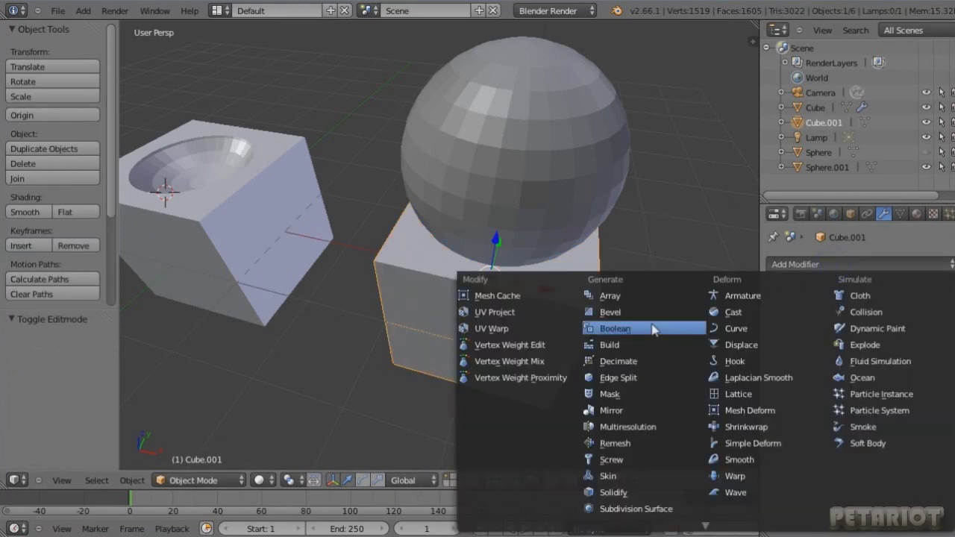
pyautogui.click(652, 330)
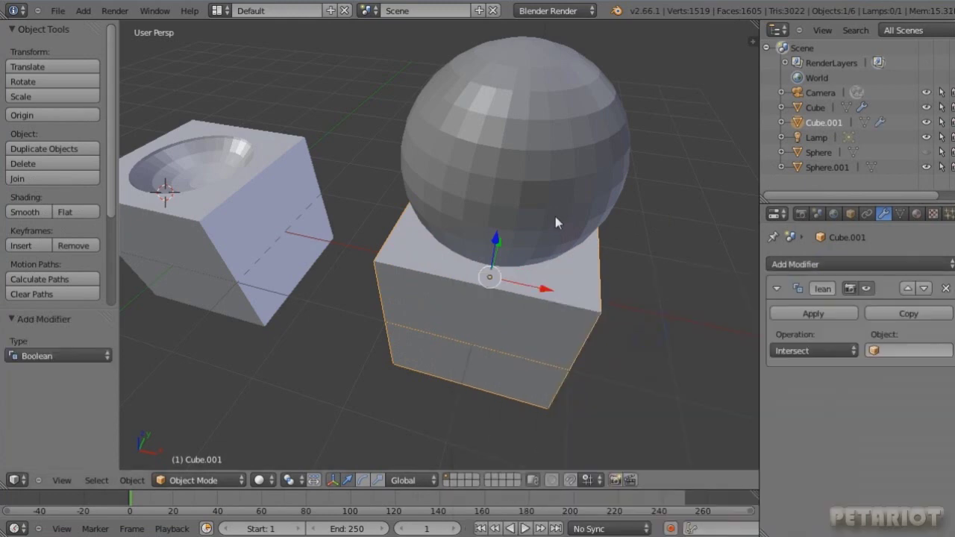
pyautogui.click(897, 350)
pyautogui.click(883, 403)
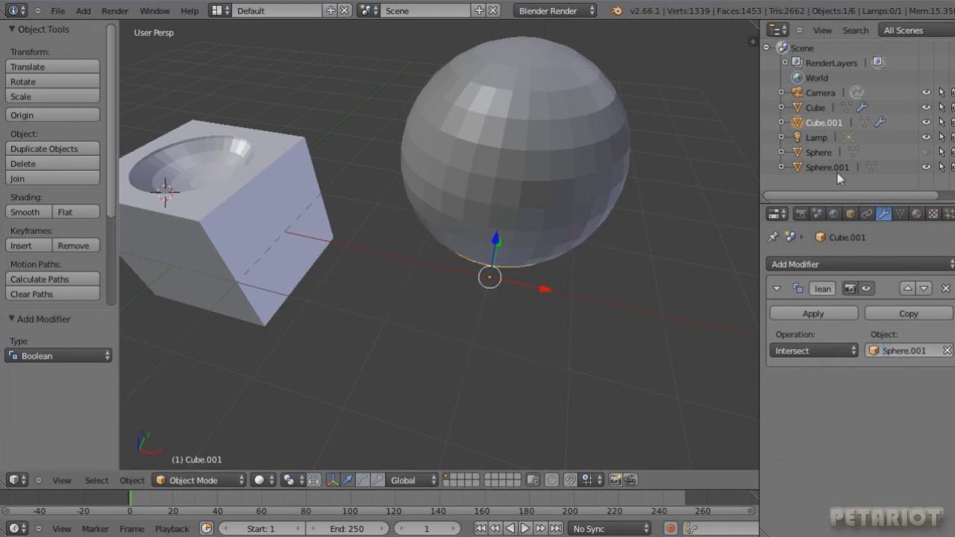
pyautogui.click(926, 167)
pyautogui.moveTo(516, 227)
pyautogui.mouseDown(button='middle')
pyautogui.moveTo(502, 188)
pyautogui.moveTo(503, 229)
pyautogui.mouseUp(button='middle')
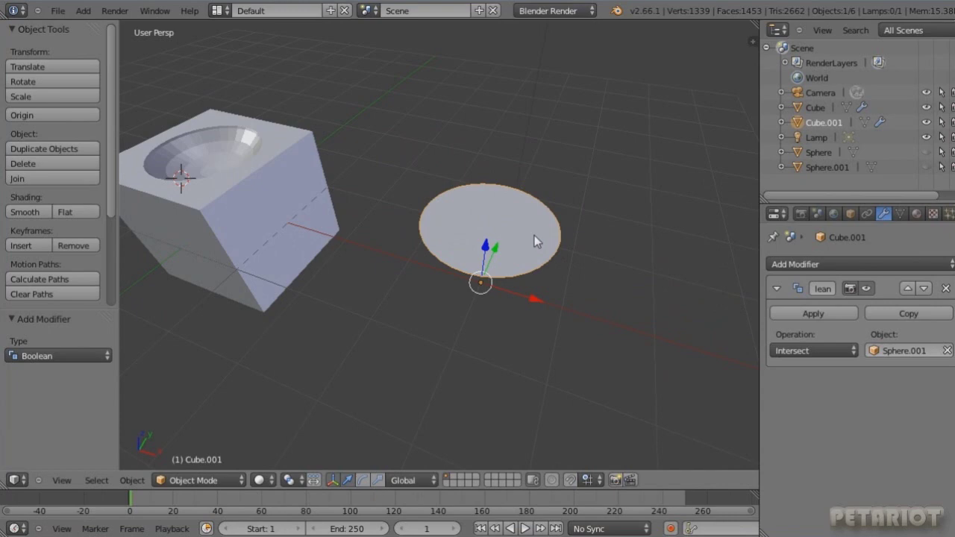
# - Toggle Cube.001 through Edit Mode, switch to Wireframe, and orbit around the shallow bowl intersection
pyautogui.press('Tab')
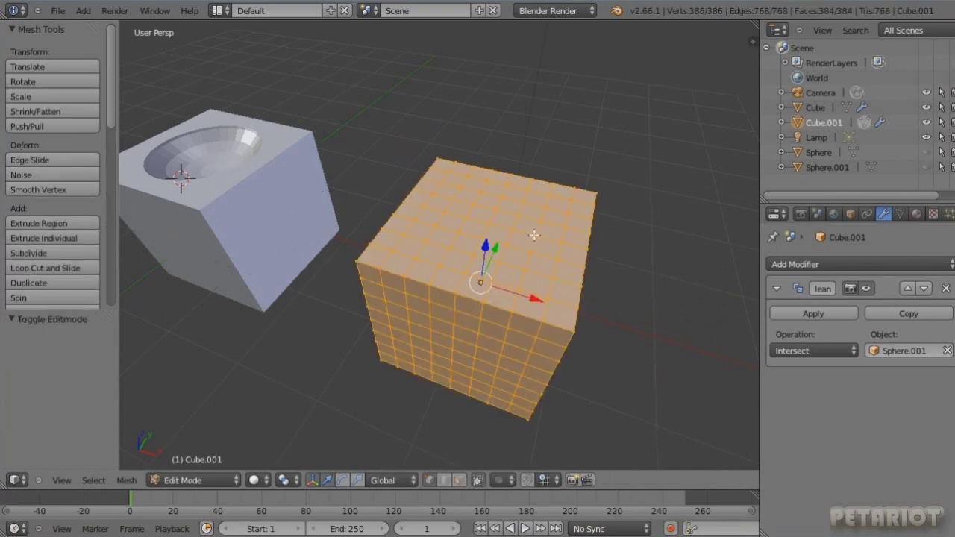
pyautogui.press('Tab')
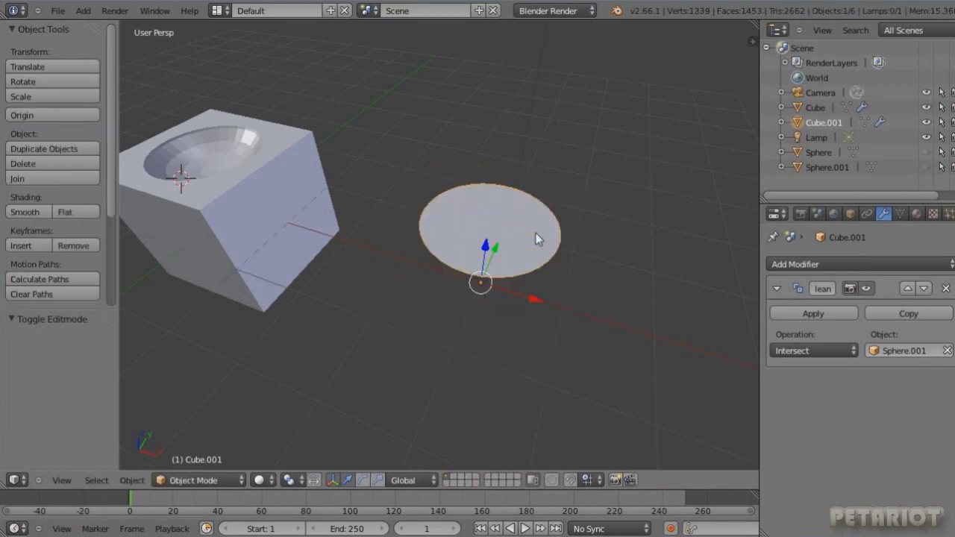
pyautogui.press('z')
pyautogui.moveTo(506, 241)
pyautogui.mouseDown(button='middle')
pyautogui.moveTo(517, 250)
pyautogui.moveTo(516, 228)
pyautogui.mouseUp(button='middle')
pyautogui.scroll(3, 516, 229)
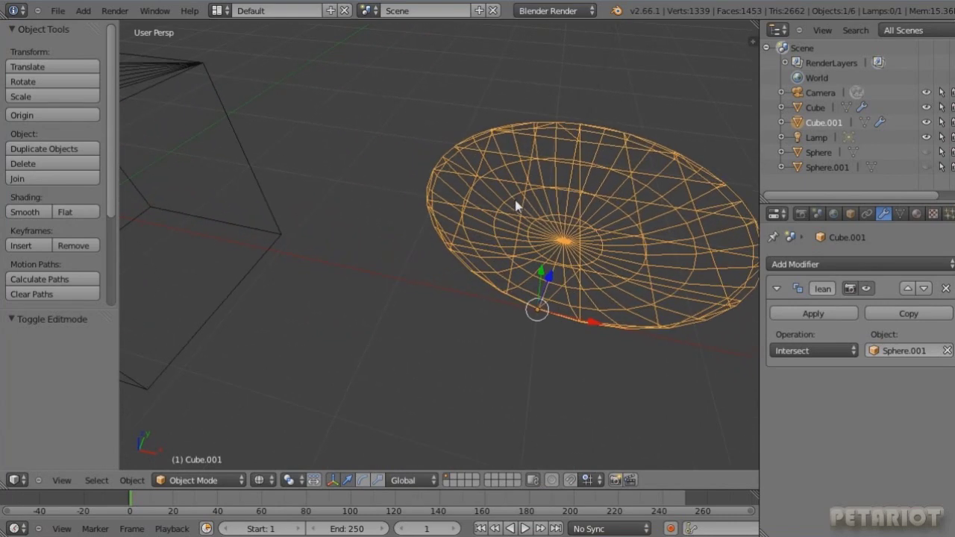
pyautogui.moveTo(615, 253); pyautogui.dragTo(583, 244, button='middle')
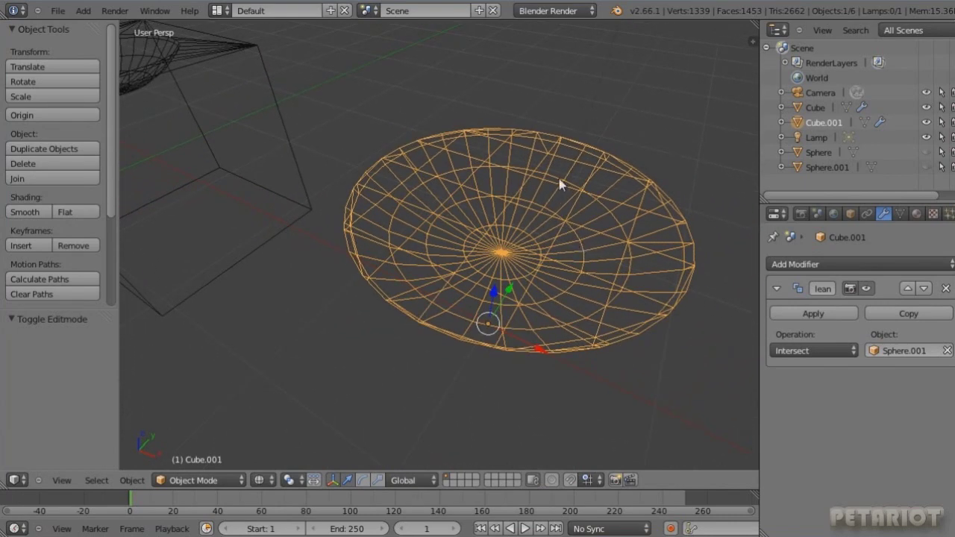
pyautogui.moveTo(523, 281)
pyautogui.mouseDown(button='middle')
pyautogui.moveTo(497, 261)
pyautogui.moveTo(504, 275)
pyautogui.moveTo(477, 265)
pyautogui.mouseUp(button='middle')
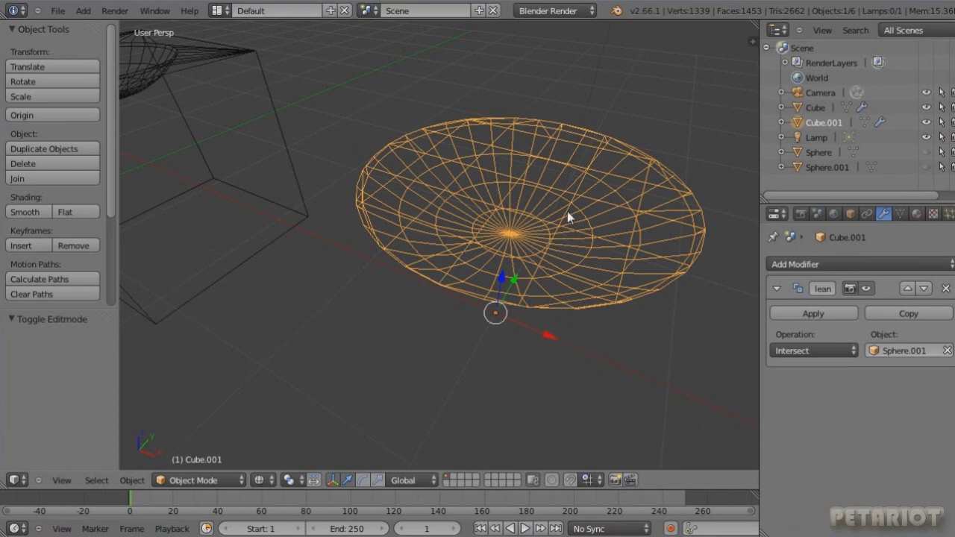
pyautogui.moveTo(572, 236)
pyautogui.keyDown('ctrl'); pyautogui.mouseDown(button='middle')
pyautogui.moveTo(541, 283)
pyautogui.moveTo(512, 262)
pyautogui.moveTo(518, 240)
pyautogui.mouseUp(button='middle'); pyautogui.keyUp('ctrl')
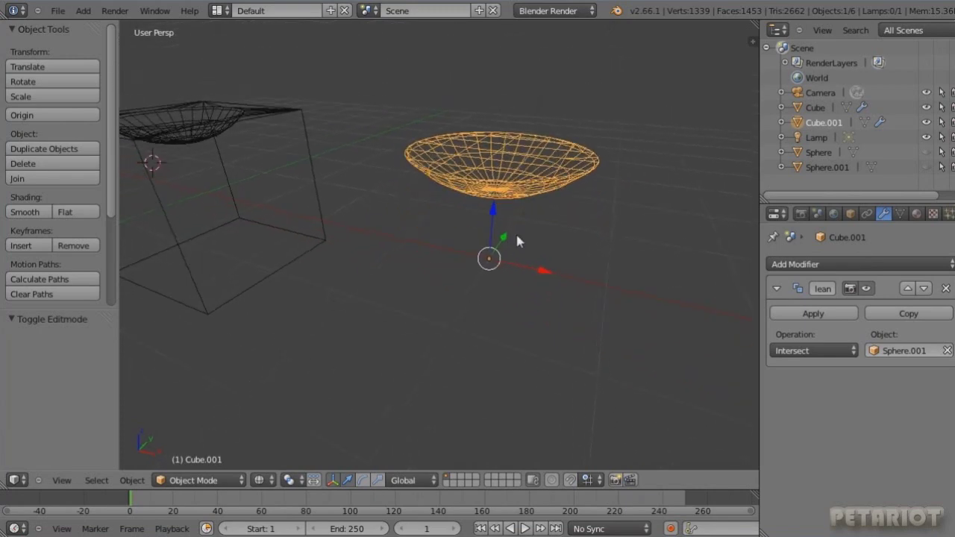
# - Set Cube.001's Boolean to Difference and orbit down to look into the spherical hollow
pyautogui.click(807, 350)
pyautogui.click(813, 309)
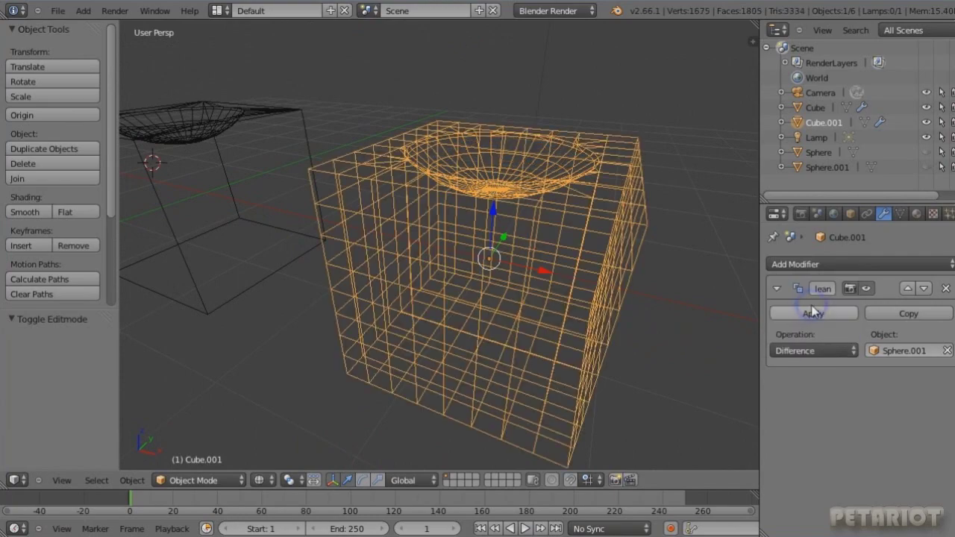
pyautogui.moveTo(503, 188)
pyautogui.mouseDown(button='middle')
pyautogui.moveTo(497, 213)
pyautogui.moveTo(506, 218)
pyautogui.moveTo(461, 254)
pyautogui.mouseUp(button='middle')
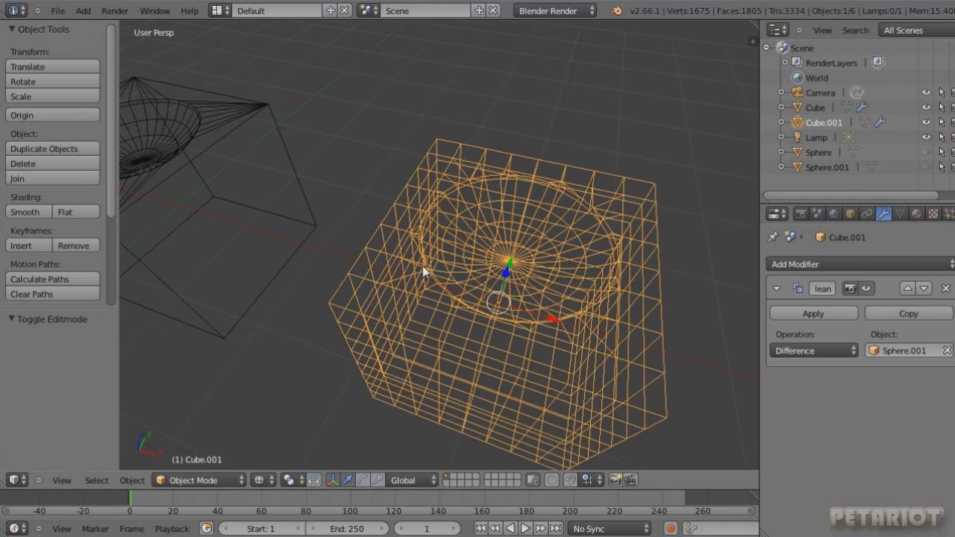
pyautogui.moveTo(420, 264); pyautogui.dragTo(431, 340, button='middle')
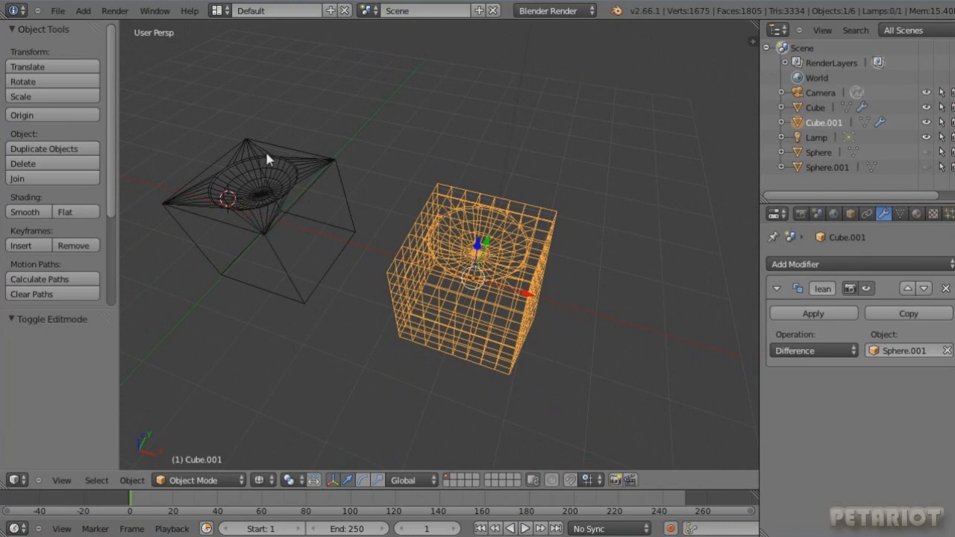
pyautogui.press('KP_4')
pyautogui.press('KP_4')
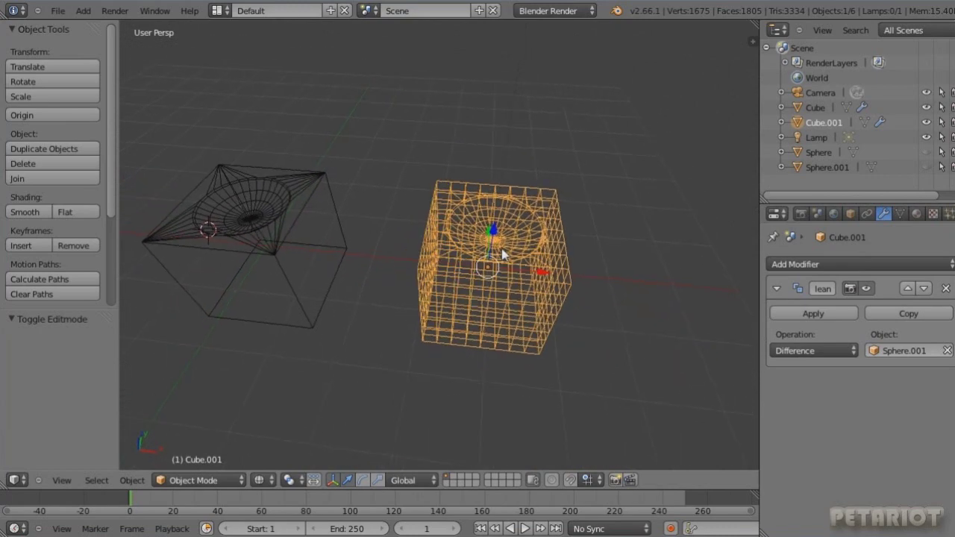
pyautogui.scroll(2, 488, 247)
pyautogui.scroll(2, 486, 199)
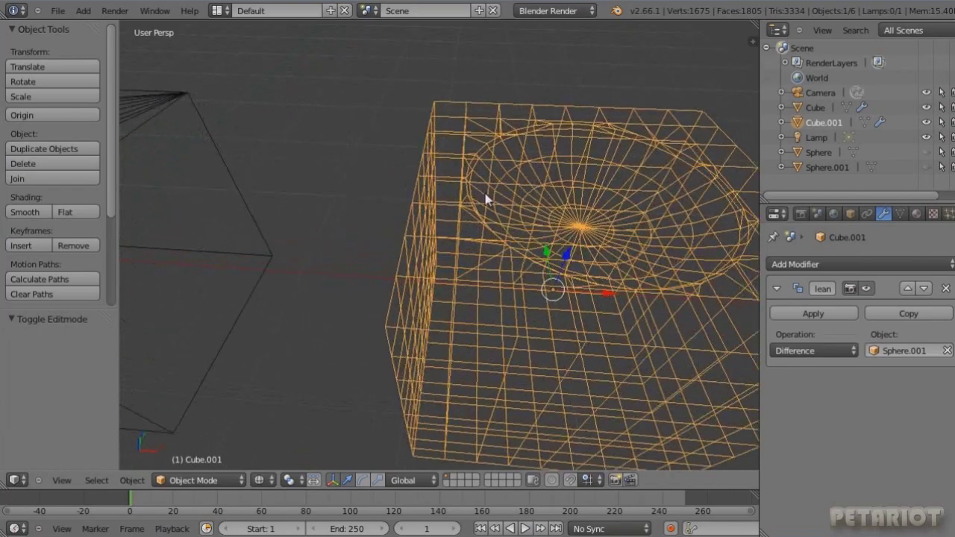
pyautogui.scroll(2, 491, 192)
pyautogui.scroll(1, 568, 267)
pyautogui.moveTo(568, 267); pyautogui.dragTo(443, 306, button='middle')
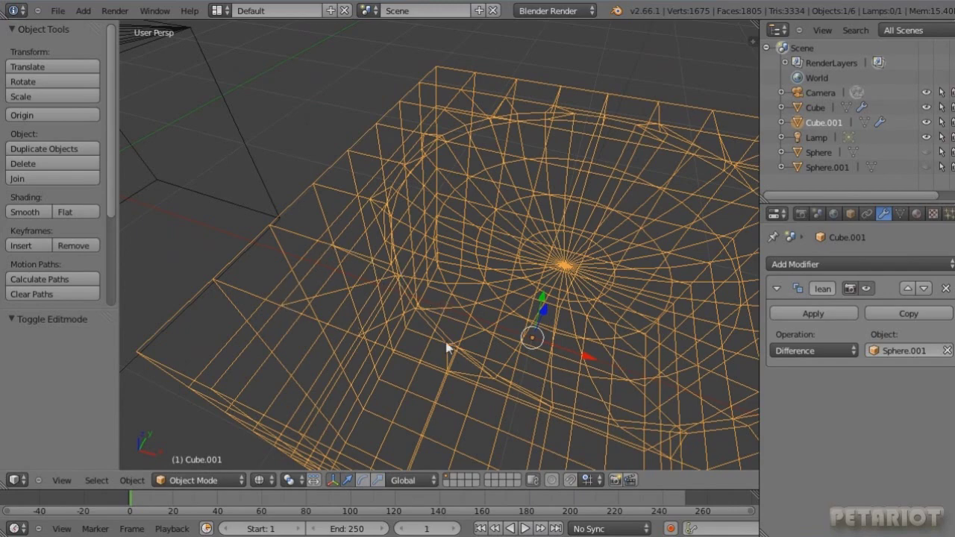
pyautogui.moveTo(488, 413)
pyautogui.mouseDown(button='middle')
pyautogui.moveTo(507, 403)
pyautogui.moveTo(480, 399)
pyautogui.mouseUp(button='middle')
# - View Cube.001 from the front and switch back to Solid shading to show the cut
pyautogui.scroll(-2, 590, 357)
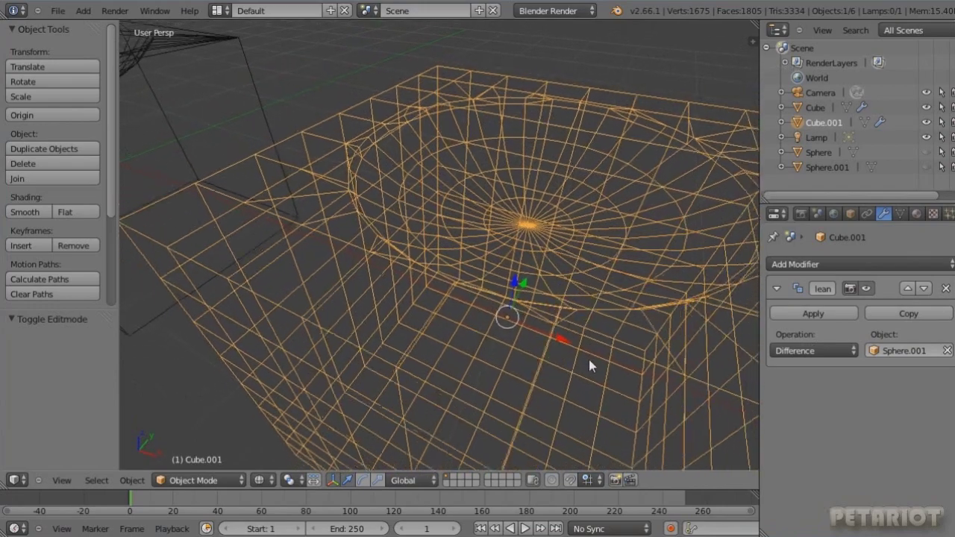
pyautogui.scroll(-2, 587, 381)
pyautogui.scroll(-1, 585, 410)
pyautogui.scroll(-1, 585, 433)
pyautogui.moveTo(585, 452)
pyautogui.mouseDown(button='middle')
pyautogui.moveTo(385, 297)
pyautogui.moveTo(422, 298)
pyautogui.mouseUp(button='middle')
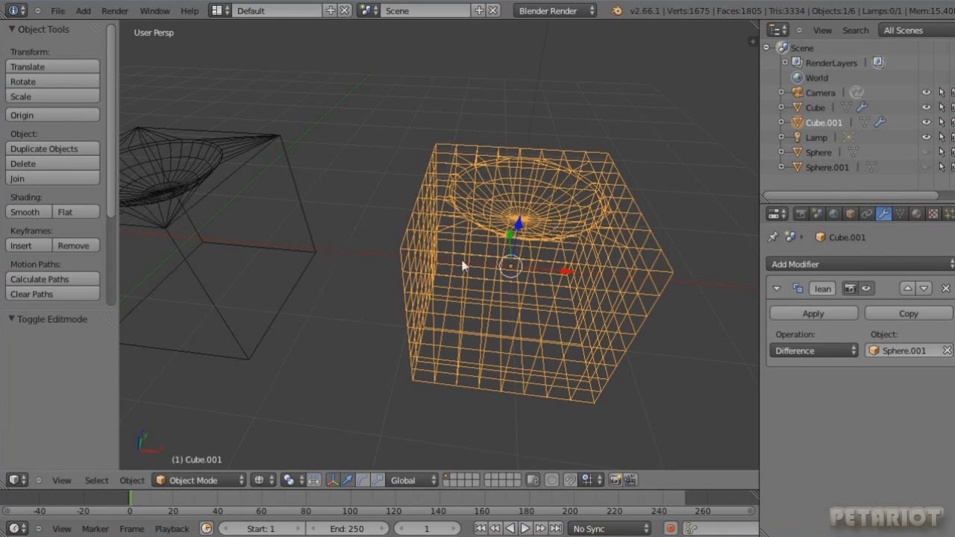
pyautogui.moveTo(564, 267); pyautogui.dragTo(536, 280, button='middle')
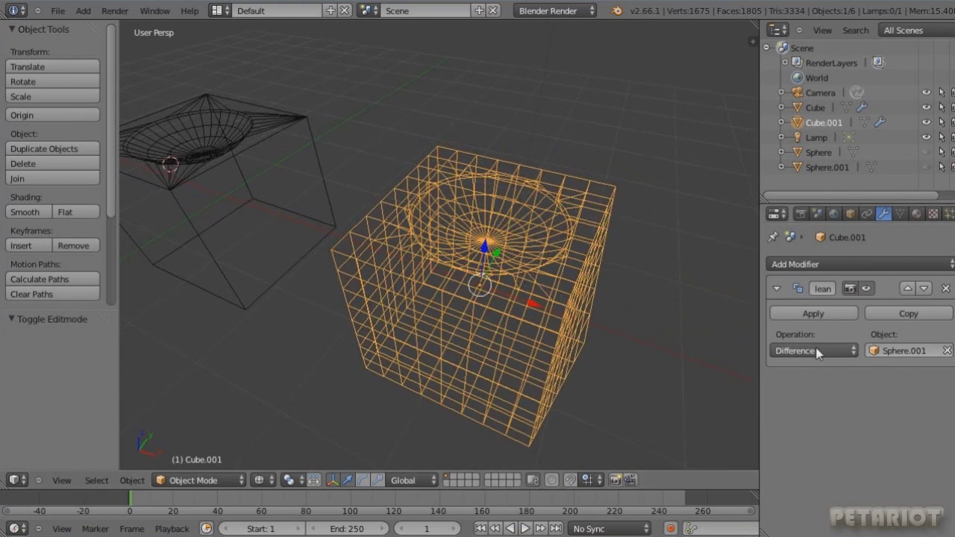
pyautogui.press('Tab')
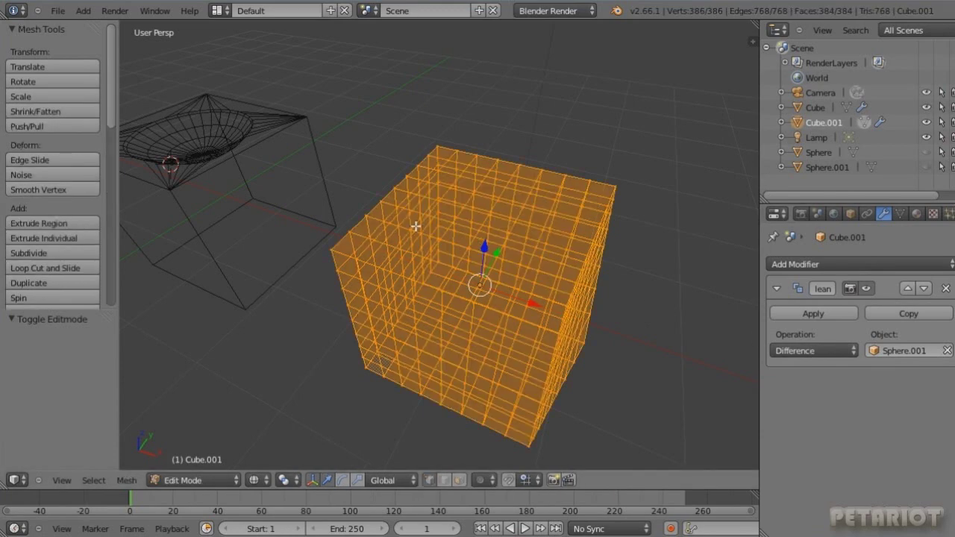
pyautogui.press('Tab')
pyautogui.press('z')
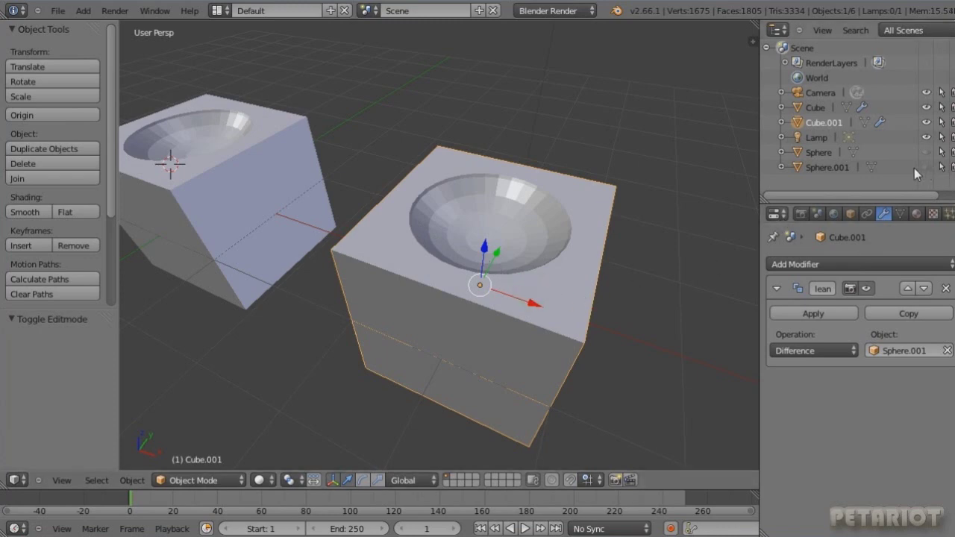
pyautogui.click(815, 351)
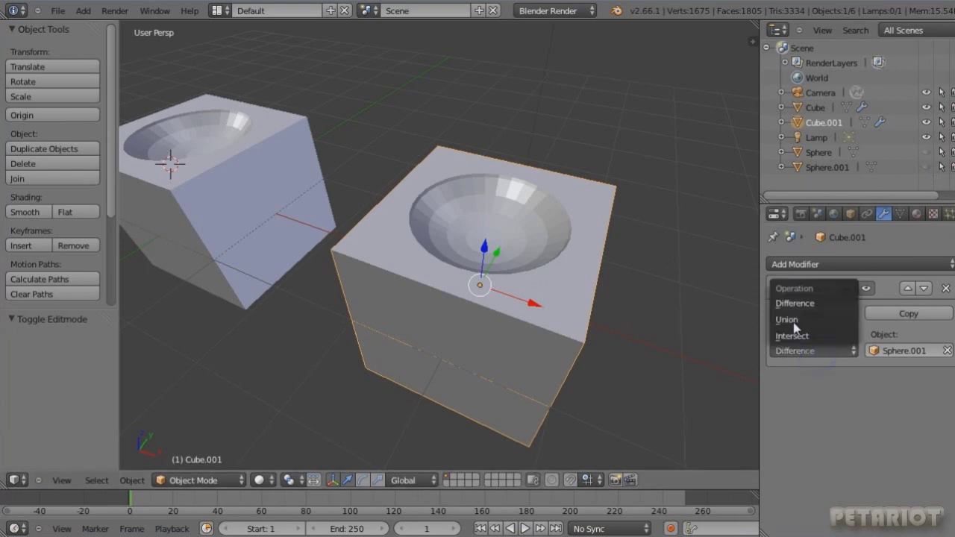
# - Set Cube.001's Boolean to Union and orbit around the fused sphere and cube
pyautogui.click(793, 316)
pyautogui.moveTo(527, 275)
pyautogui.mouseDown(button='middle')
pyautogui.moveTo(482, 277)
pyautogui.moveTo(497, 235)
pyautogui.moveTo(499, 254)
pyautogui.moveTo(486, 257)
pyautogui.moveTo(351, 203)
pyautogui.mouseUp(button='middle')
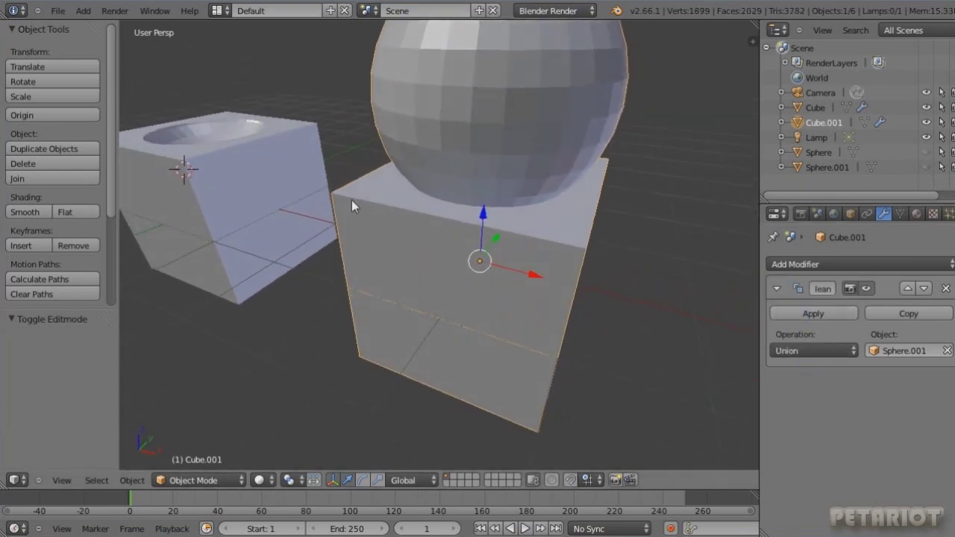
pyautogui.moveTo(465, 188)
pyautogui.mouseDown(button='middle')
pyautogui.moveTo(482, 208)
pyautogui.moveTo(474, 205)
pyautogui.mouseUp(button='middle')
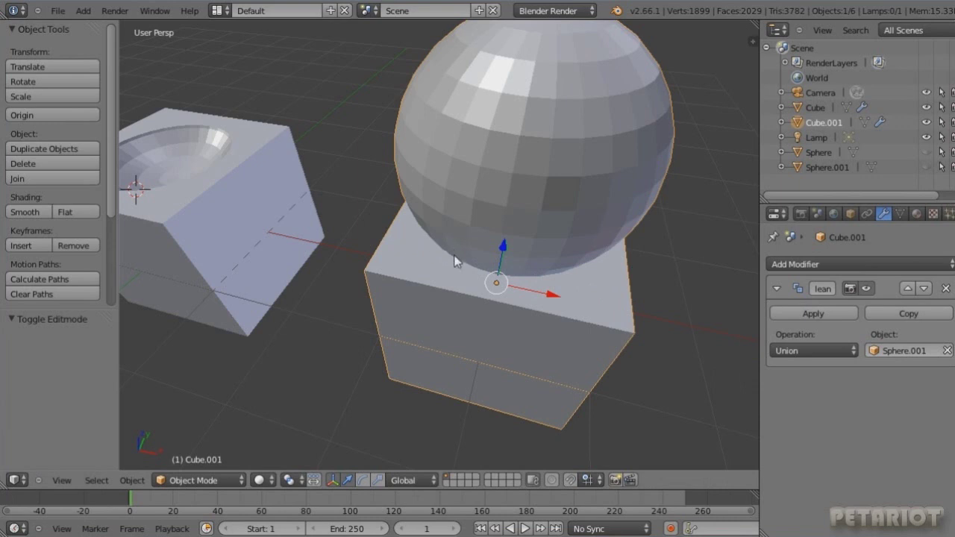
pyautogui.moveTo(454, 260); pyautogui.dragTo(470, 244, button='middle')
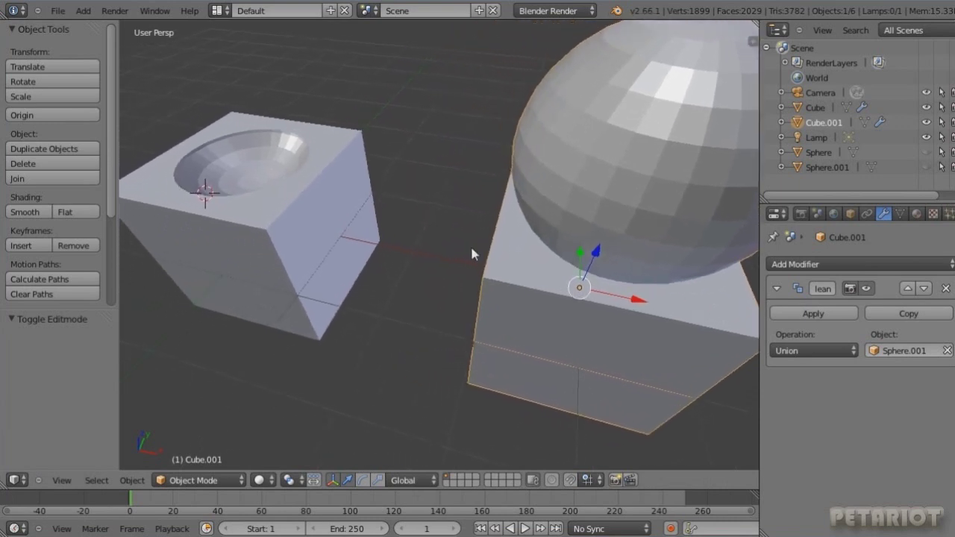
# - Select the left cube, change its Boolean to Union, and show the scene in wireframe
pyautogui.rightClick(280, 202)
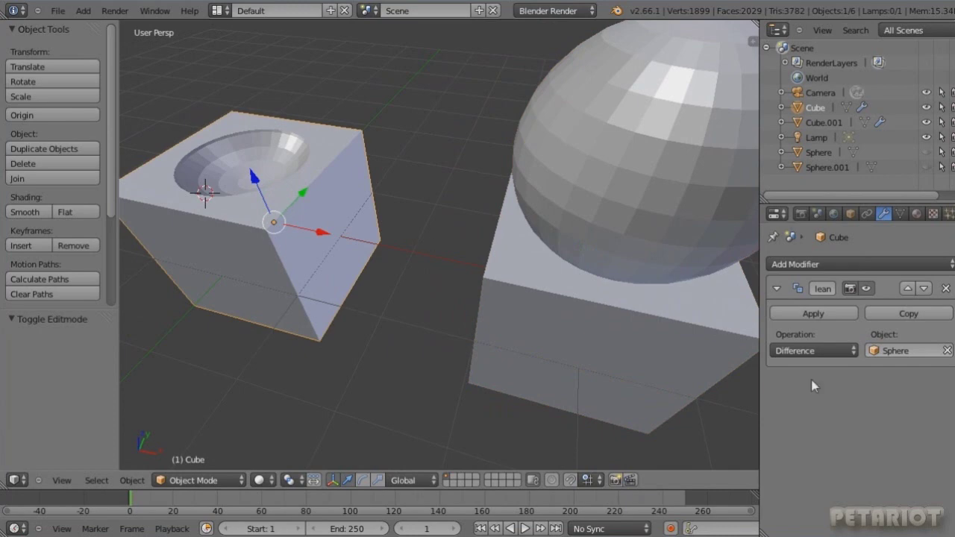
pyautogui.click(826, 350)
pyautogui.click(815, 327)
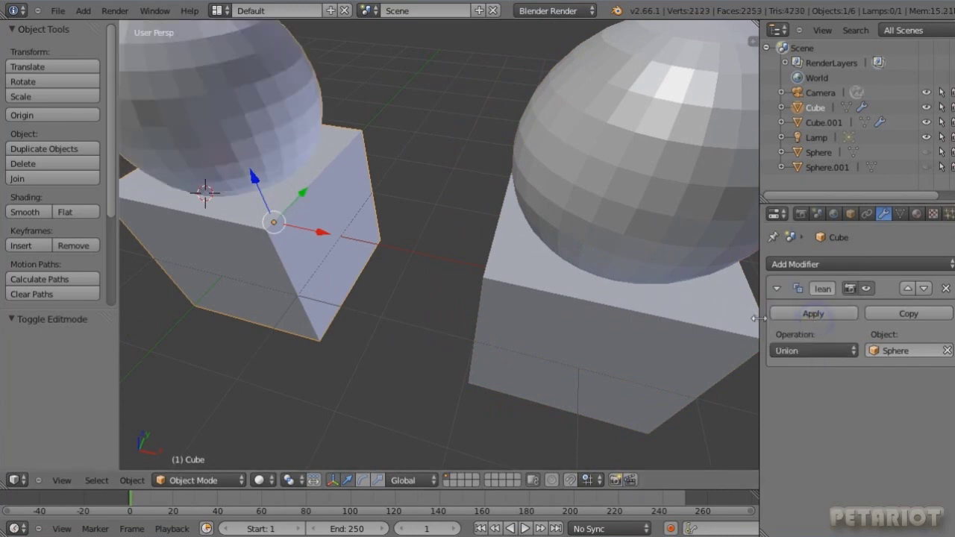
pyautogui.moveTo(576, 258); pyautogui.dragTo(577, 254, button='middle')
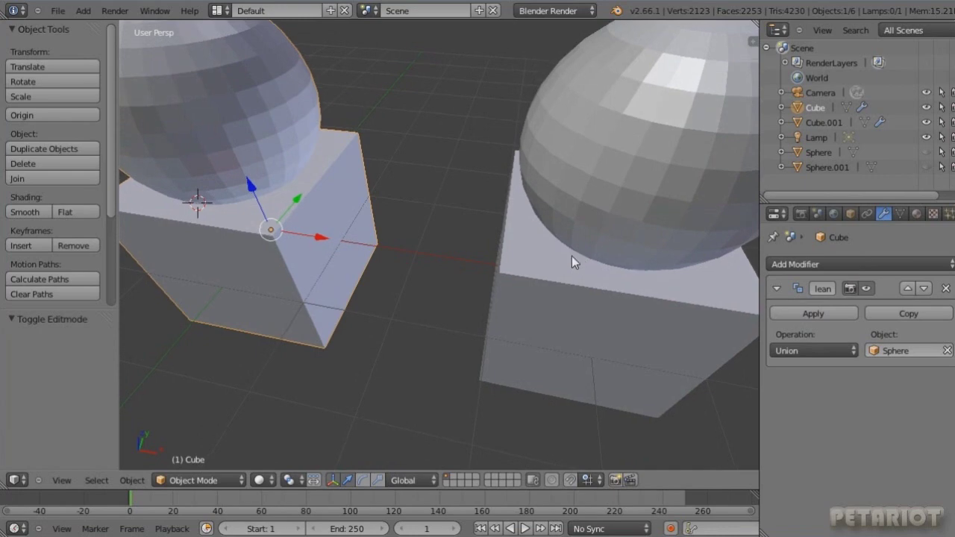
pyautogui.press('z')
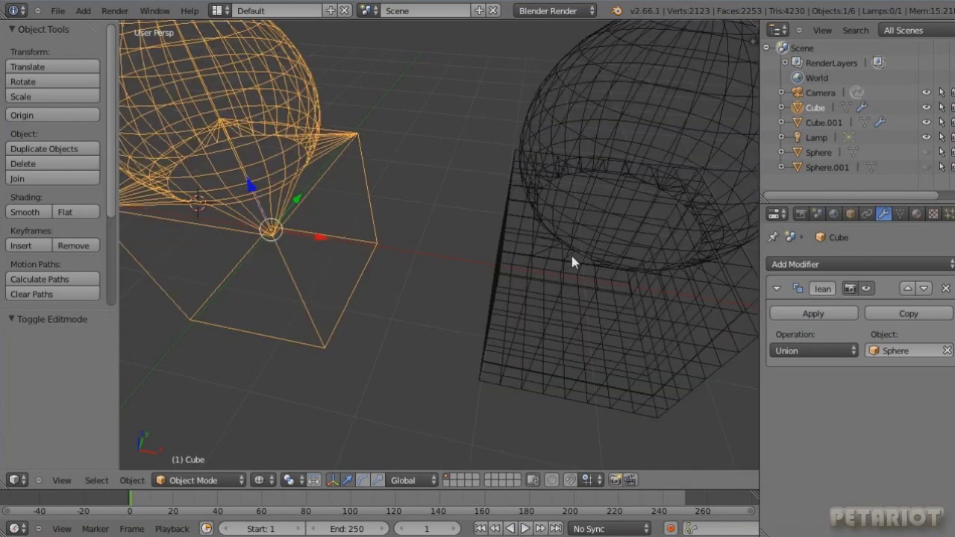
# - Select the right cube, Cube.001, and try Intersect as its Boolean operation
pyautogui.moveTo(394, 232)
pyautogui.mouseDown(button='middle')
pyautogui.moveTo(323, 200)
pyautogui.moveTo(306, 207)
pyautogui.mouseUp(button='middle')
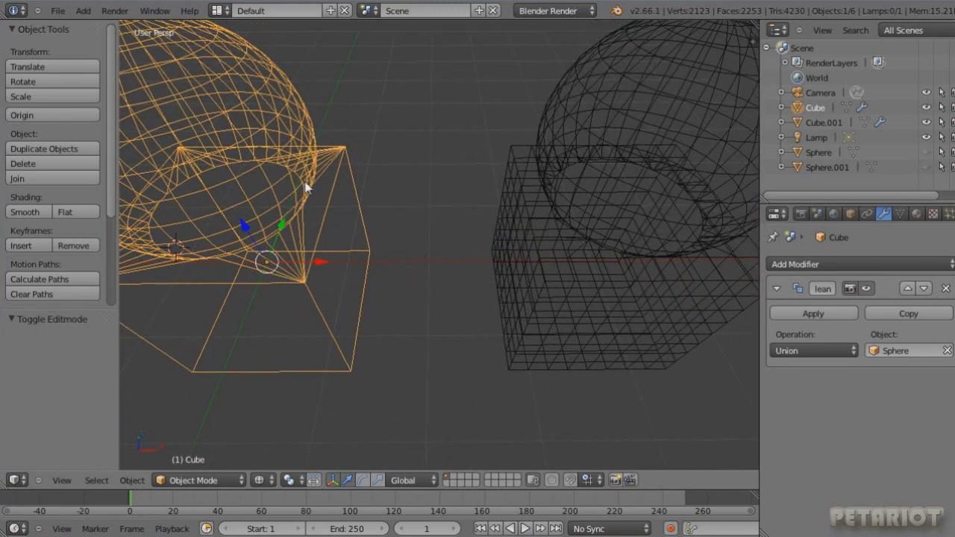
pyautogui.moveTo(299, 211); pyautogui.dragTo(278, 197, button='middle')
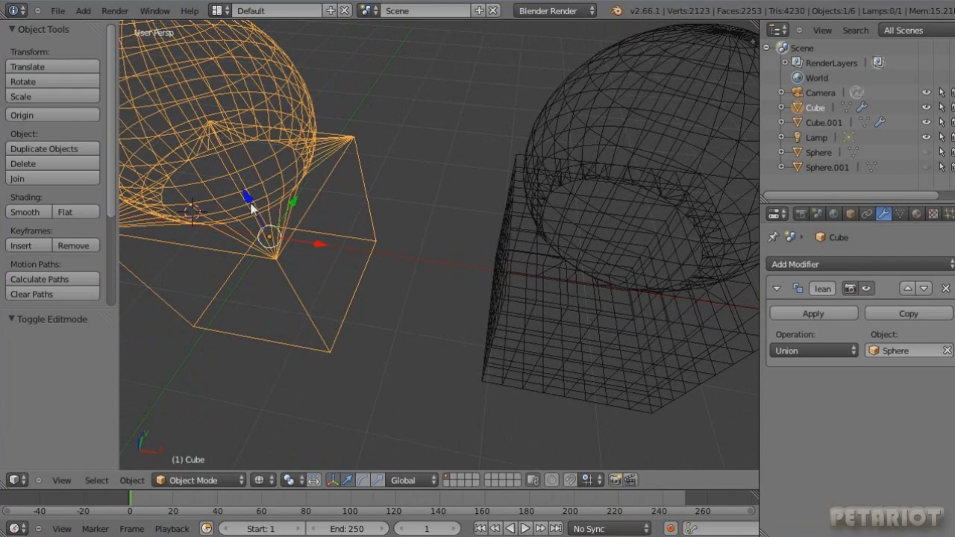
pyautogui.moveTo(631, 304)
pyautogui.mouseDown(button='middle')
pyautogui.moveTo(593, 269)
pyautogui.moveTo(580, 232)
pyautogui.moveTo(580, 245)
pyautogui.moveTo(539, 240)
pyautogui.moveTo(605, 262)
pyautogui.moveTo(592, 255)
pyautogui.moveTo(657, 262)
pyautogui.mouseUp(button='middle')
pyautogui.rightClick(600, 258)
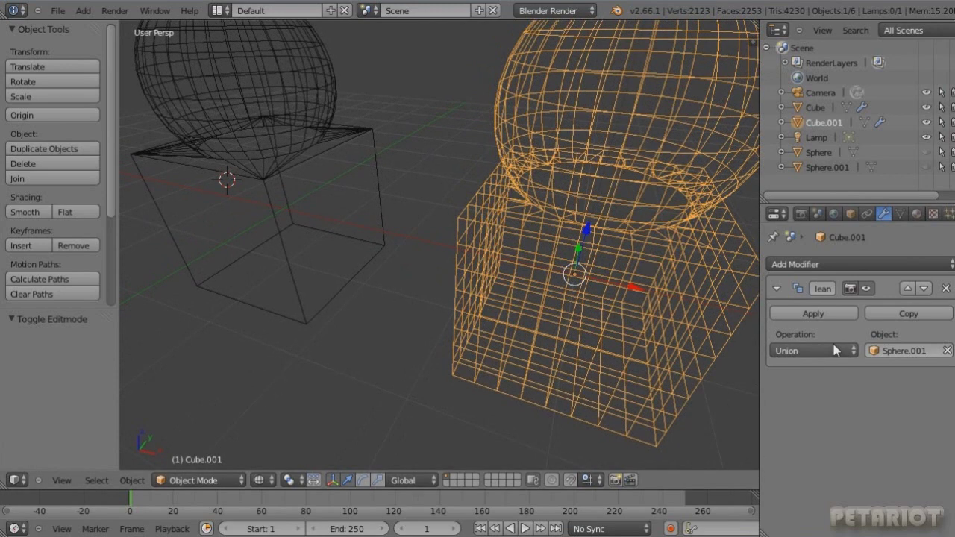
pyautogui.click(849, 349)
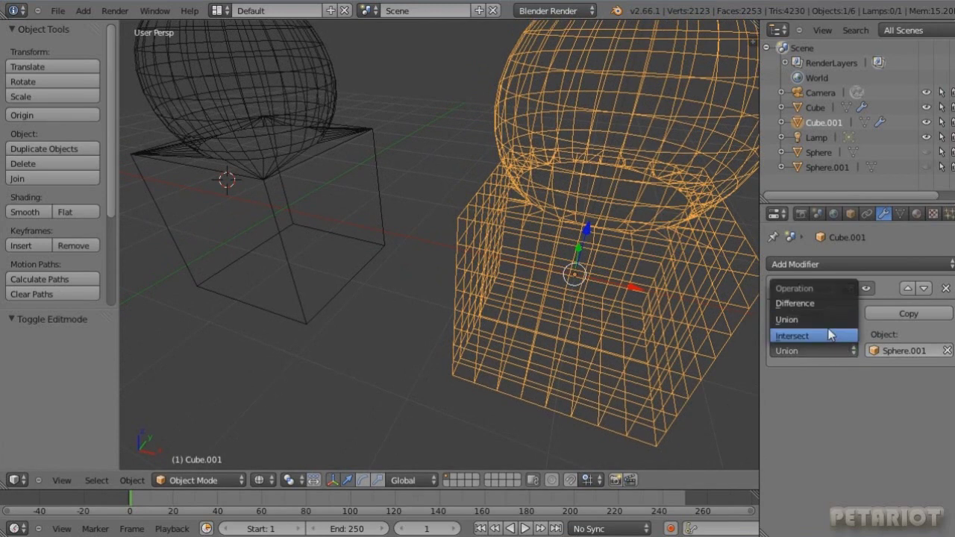
pyautogui.click(828, 334)
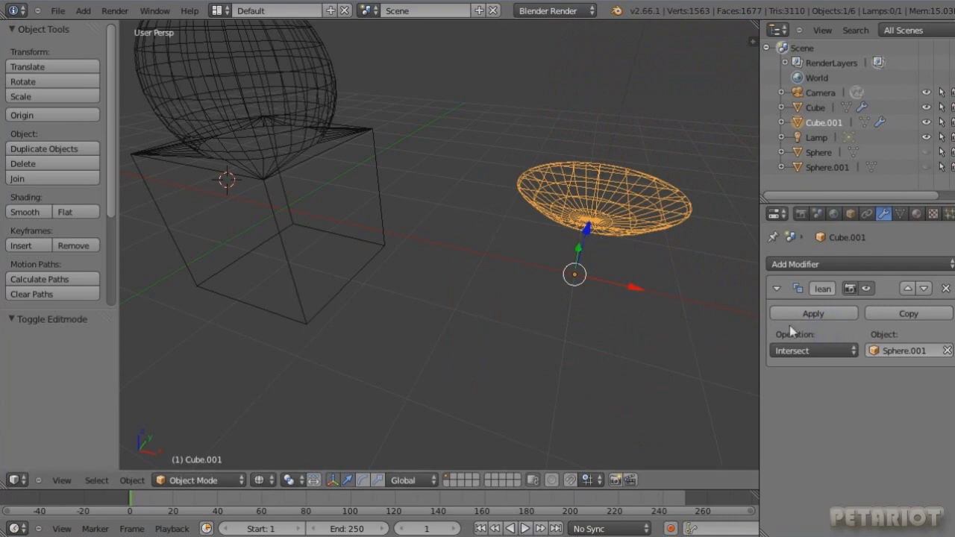
# - Switch Cube.001's Boolean back to Difference and apply the modifier
pyautogui.click(817, 348)
pyautogui.click(798, 303)
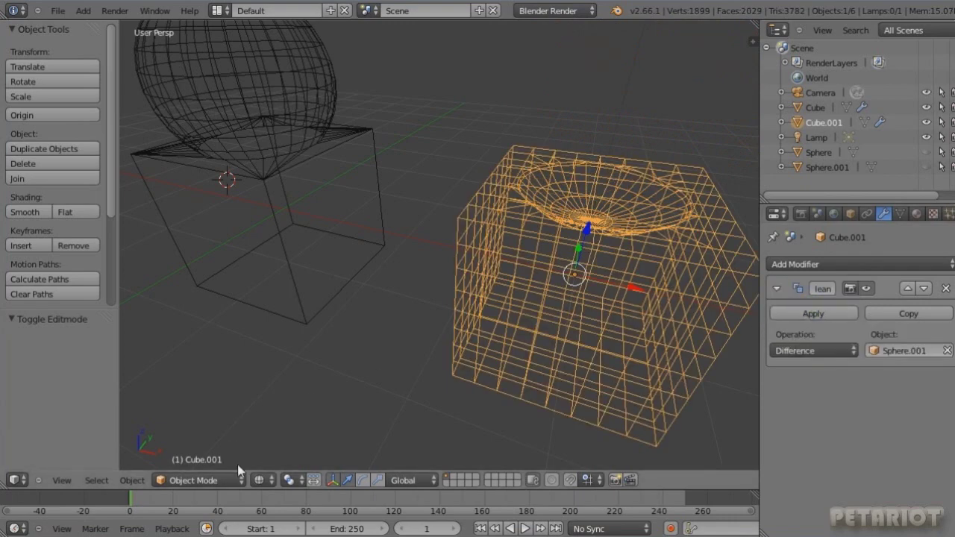
pyautogui.moveTo(618, 279)
pyautogui.mouseDown(button='middle')
pyautogui.moveTo(599, 280)
pyautogui.moveTo(593, 298)
pyautogui.mouseUp(button='middle')
pyautogui.click(799, 314)
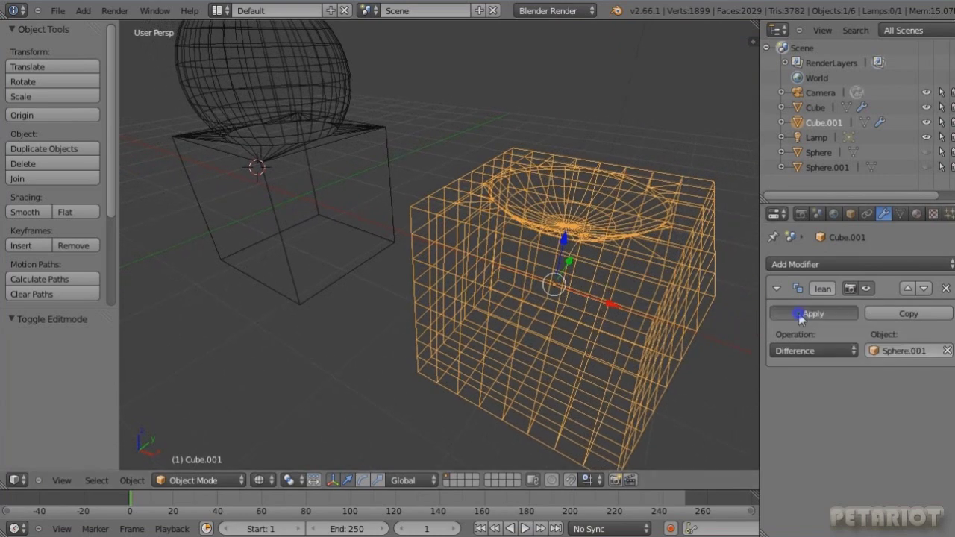
# - Select the left cube and set its Boolean operation to Difference
pyautogui.moveTo(493, 231); pyautogui.dragTo(504, 240, button='middle')
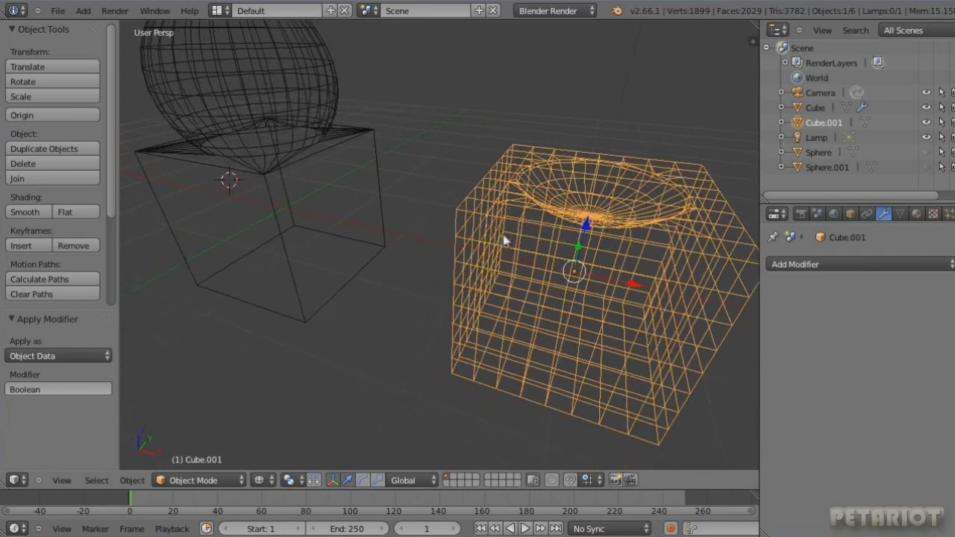
pyautogui.rightClick(298, 206)
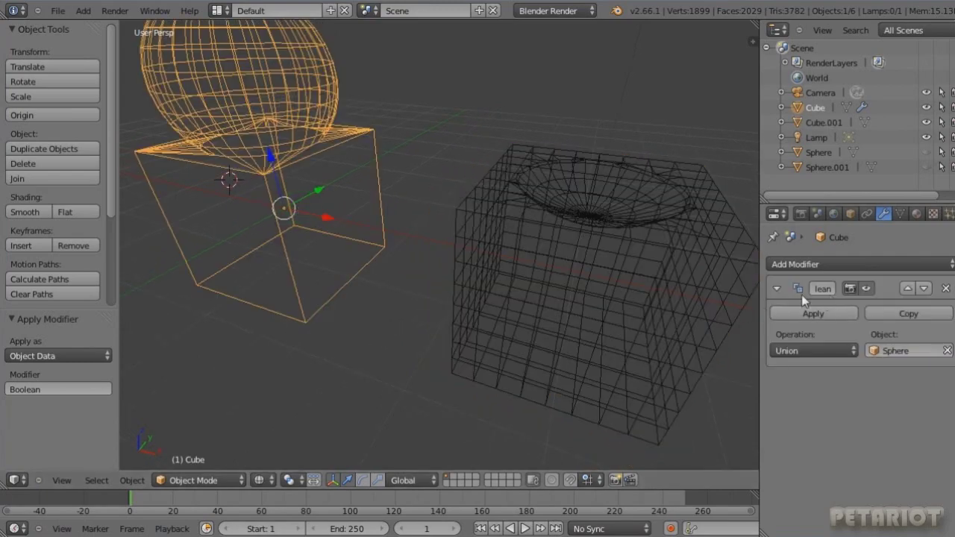
pyautogui.moveTo(320, 201); pyautogui.dragTo(323, 224, button='middle')
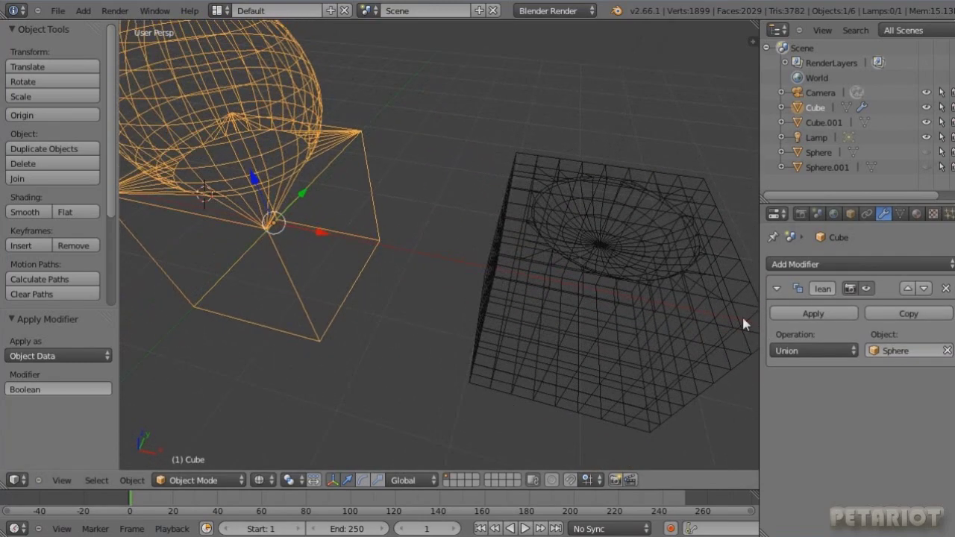
pyautogui.click(813, 351)
pyautogui.click(795, 302)
# - Switch the viewport to Solid shading and apply the left cube's Boolean modifier
pyautogui.moveTo(230, 201); pyautogui.dragTo(221, 183, button='middle')
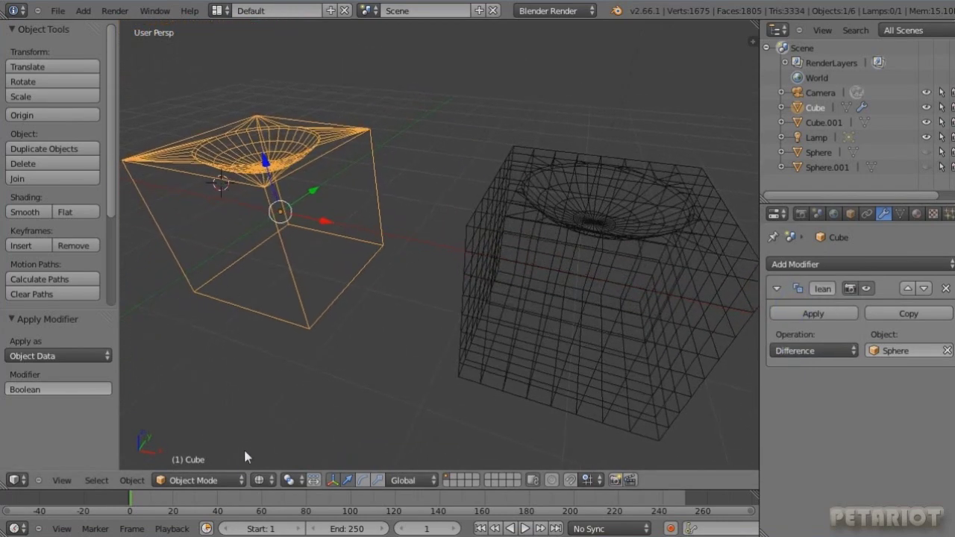
pyautogui.click(268, 484)
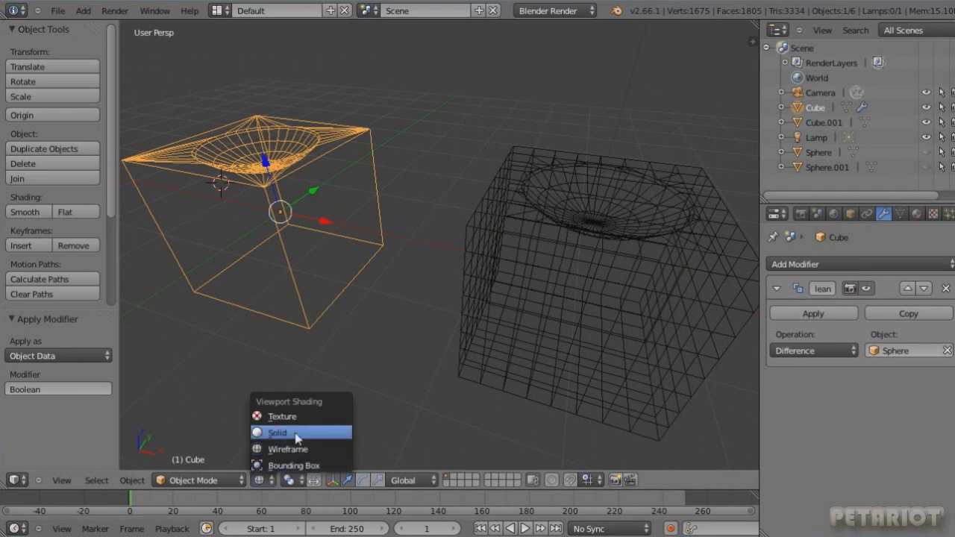
pyautogui.click(297, 437)
pyautogui.moveTo(271, 272)
pyautogui.mouseDown(button='middle')
pyautogui.moveTo(283, 273)
pyautogui.moveTo(278, 283)
pyautogui.mouseUp(button='middle')
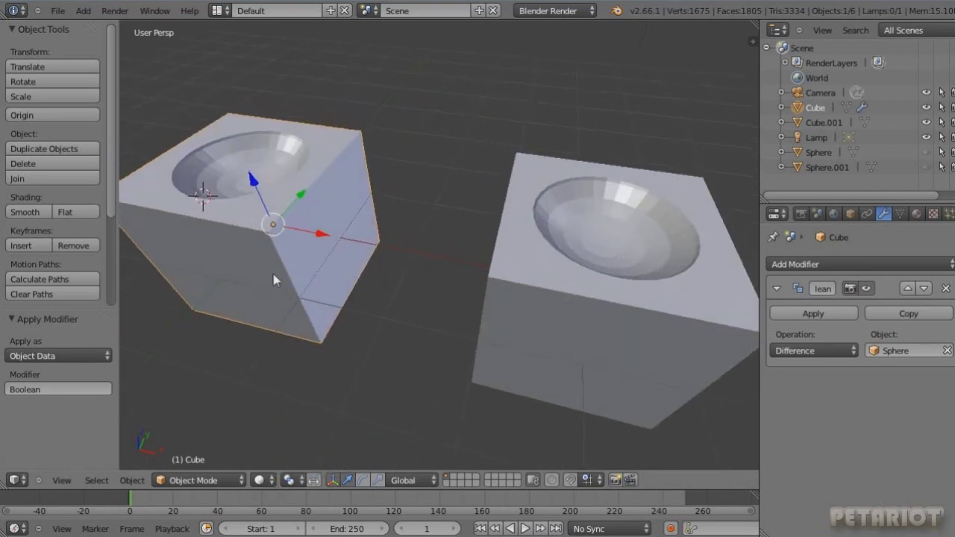
pyautogui.click(804, 312)
# - Select Cube.001 and make the left Sphere visible again
pyautogui.moveTo(323, 251); pyautogui.dragTo(326, 242, button='middle')
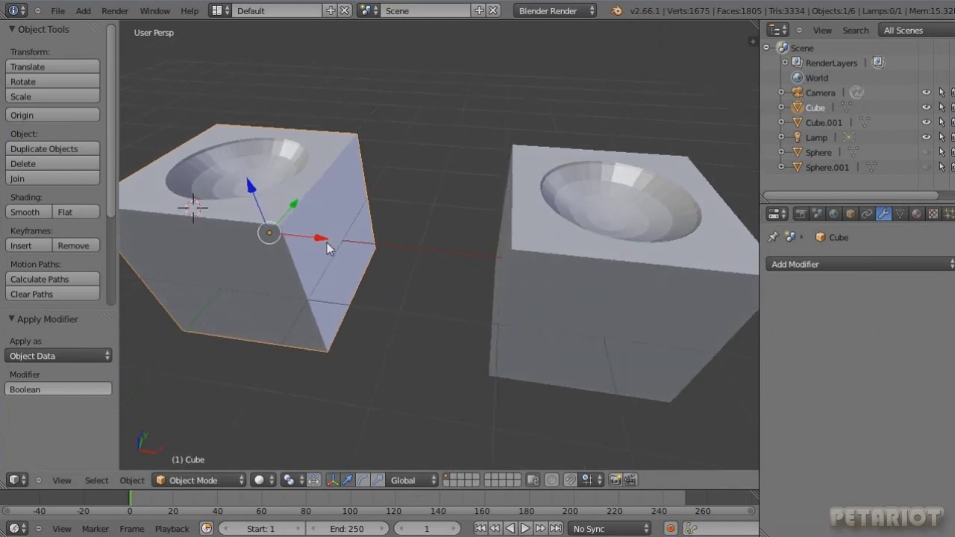
pyautogui.moveTo(352, 245)
pyautogui.mouseDown(button='middle')
pyautogui.moveTo(361, 246)
pyautogui.moveTo(353, 238)
pyautogui.mouseUp(button='middle')
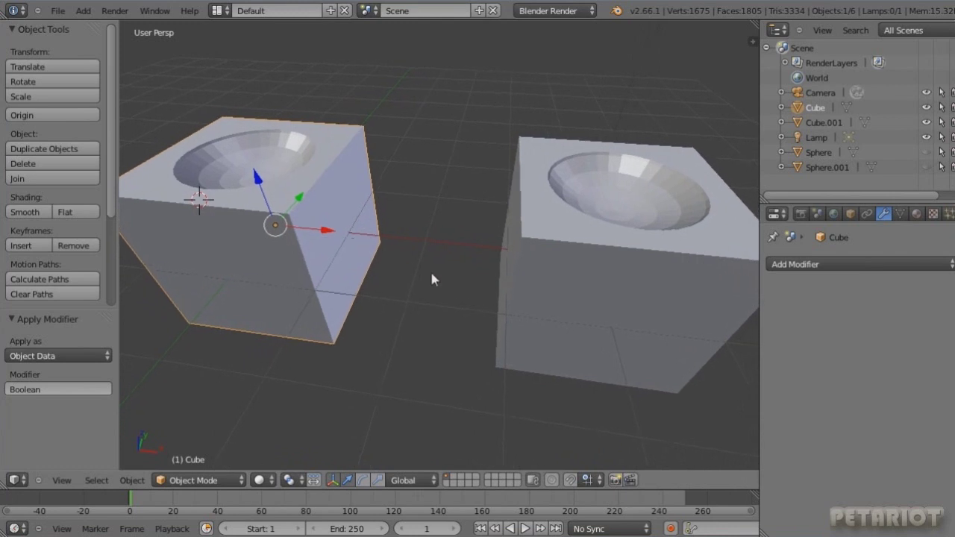
pyautogui.moveTo(431, 274); pyautogui.dragTo(440, 276, button='middle')
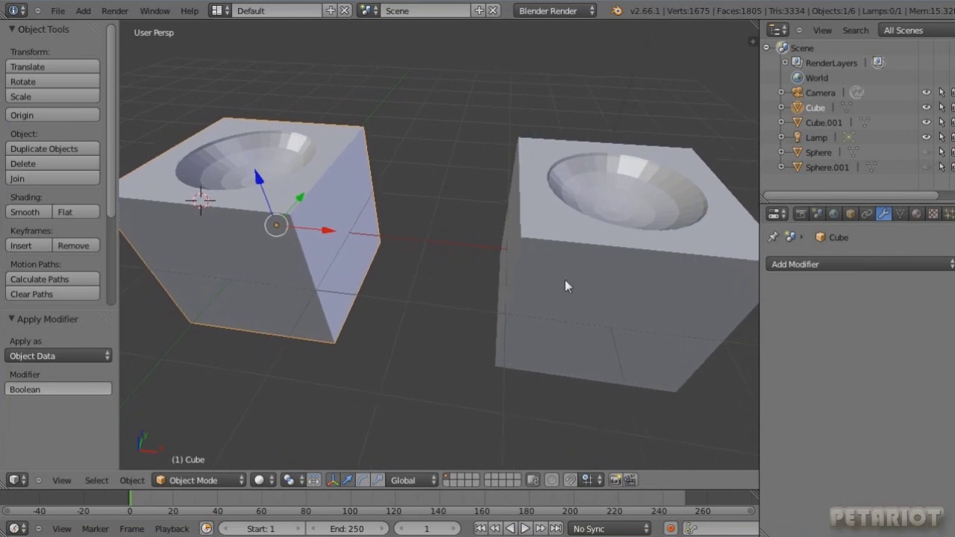
pyautogui.rightClick(642, 282)
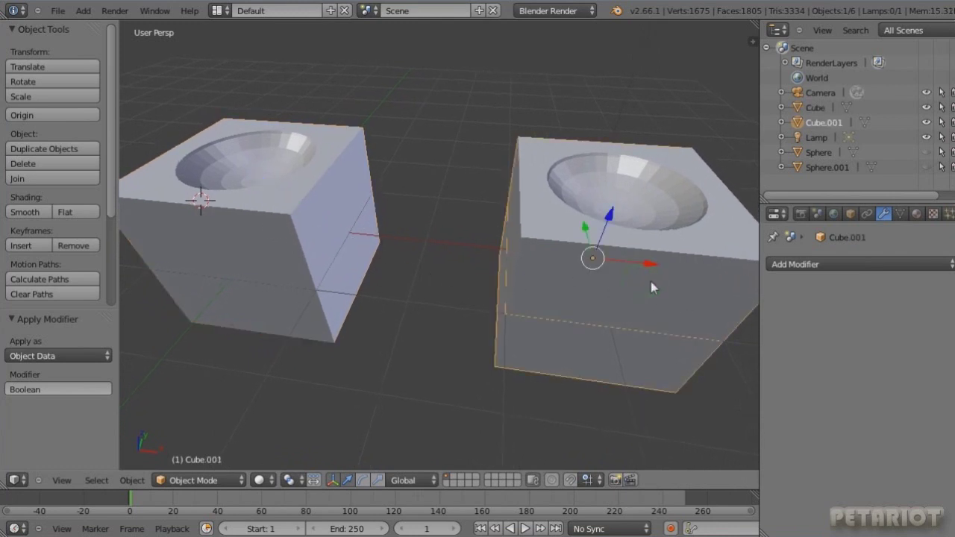
pyautogui.moveTo(662, 284); pyautogui.dragTo(597, 282, button='middle')
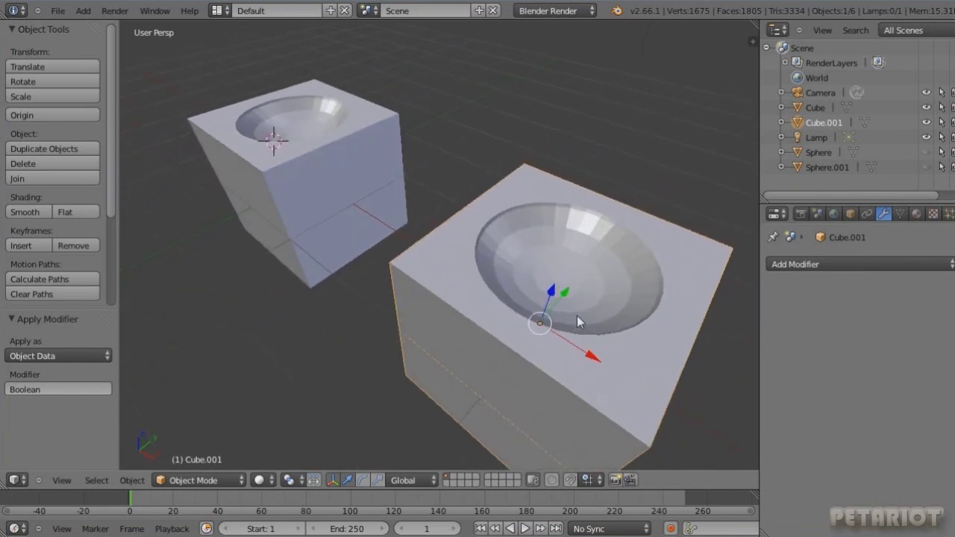
pyautogui.moveTo(512, 286)
pyautogui.mouseDown(button='middle')
pyautogui.moveTo(520, 271)
pyautogui.moveTo(517, 297)
pyautogui.mouseUp(button='middle')
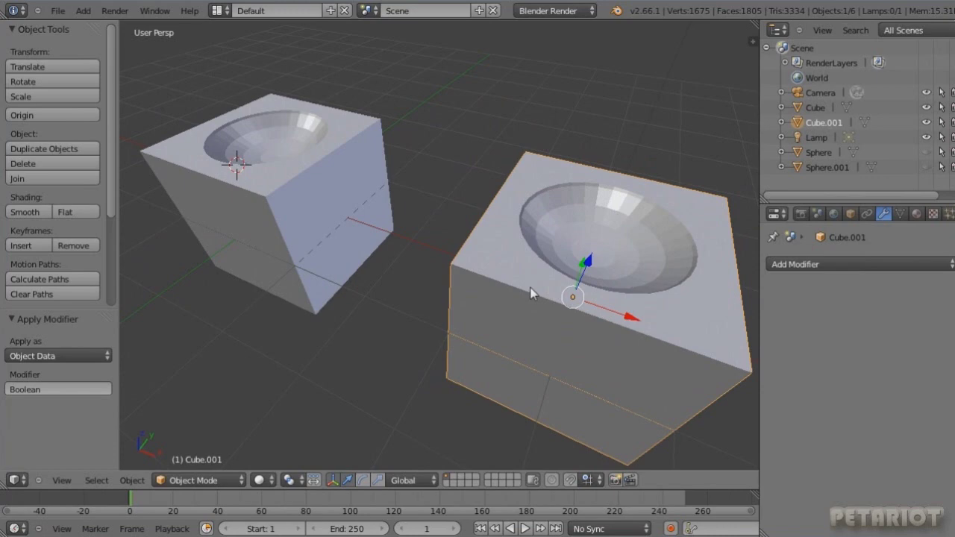
pyautogui.click(925, 153)
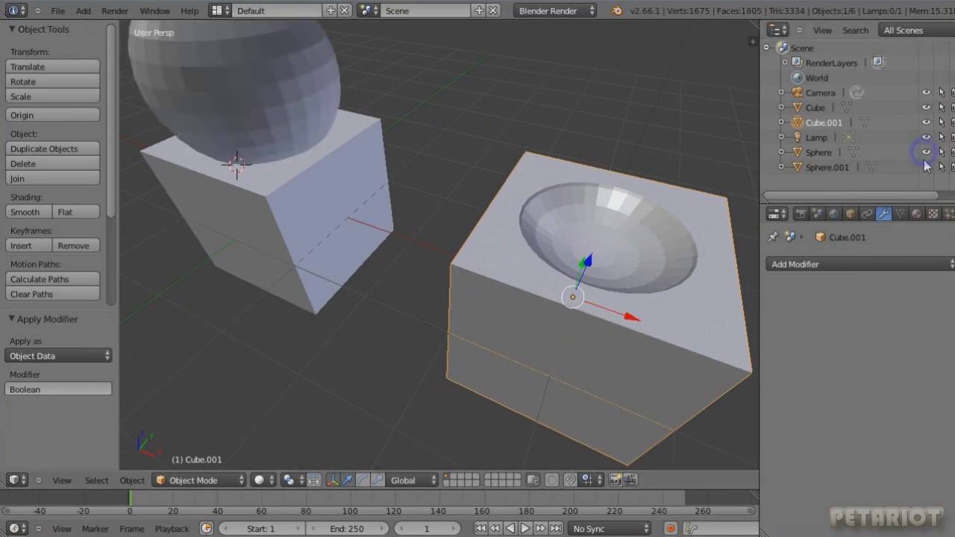
# - Unhide Sphere.001, then select and delete it
pyautogui.click(925, 167)
pyautogui.moveTo(635, 186); pyautogui.dragTo(636, 211, button='middle')
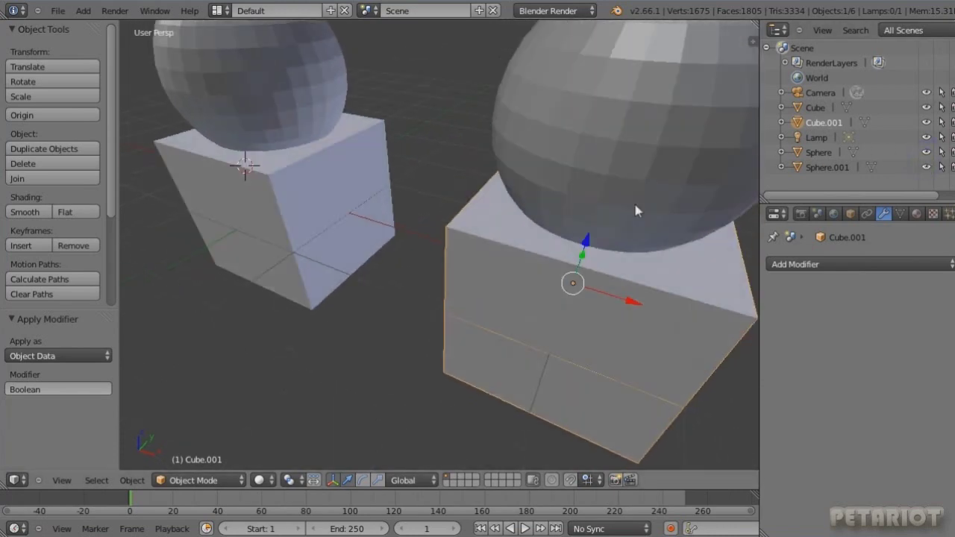
pyautogui.scroll(2, 635, 211)
pyautogui.scroll(-2, 636, 211)
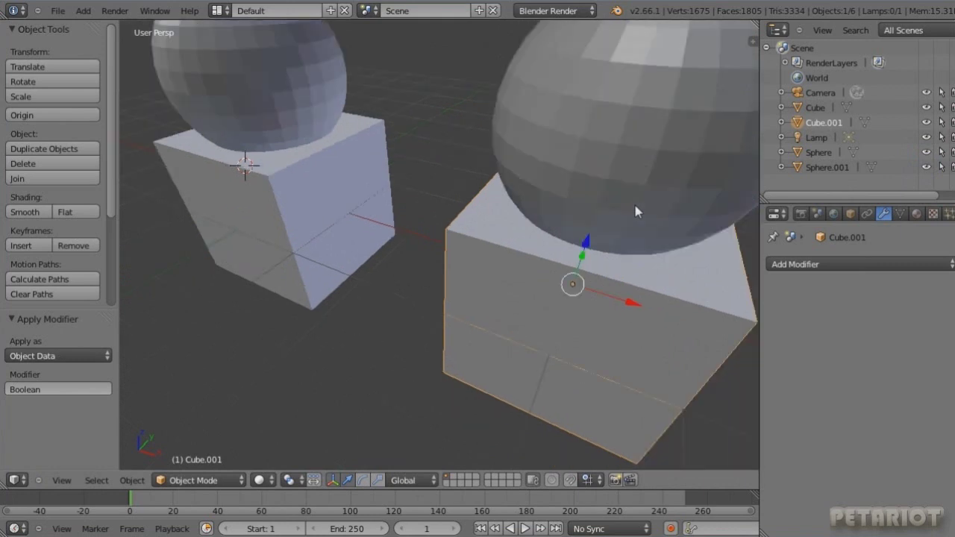
pyautogui.scroll(-2, 635, 211)
pyautogui.scroll(-2, 638, 215)
pyautogui.rightClick(532, 196)
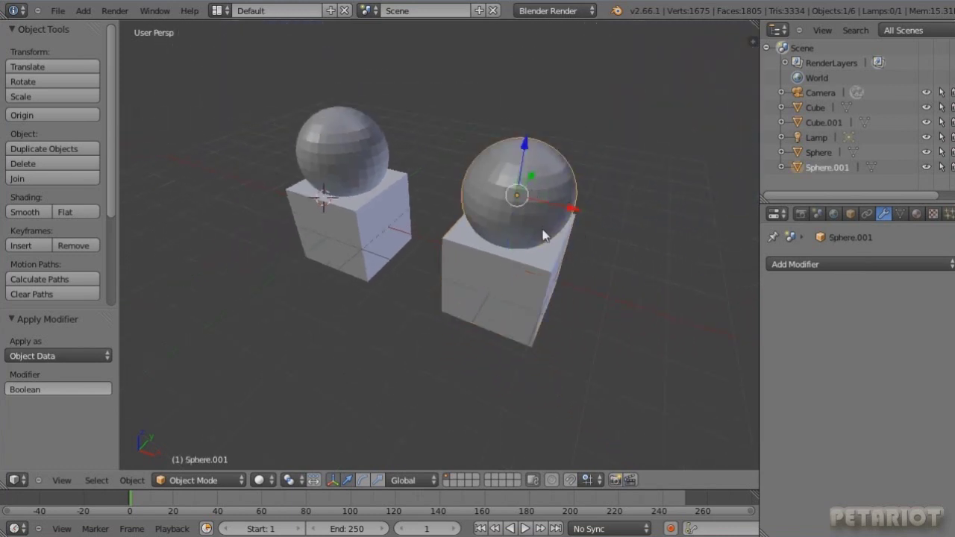
pyautogui.press('x')
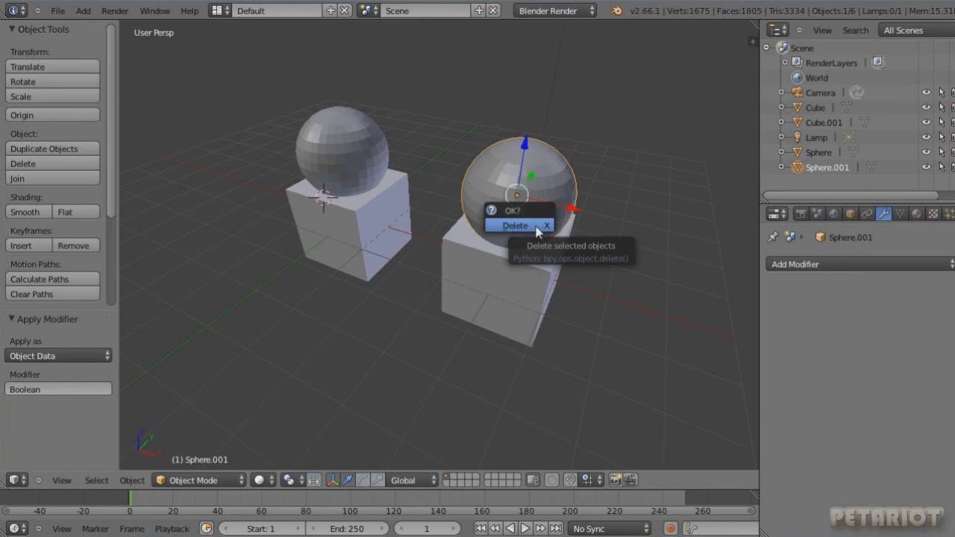
pyautogui.click(536, 227)
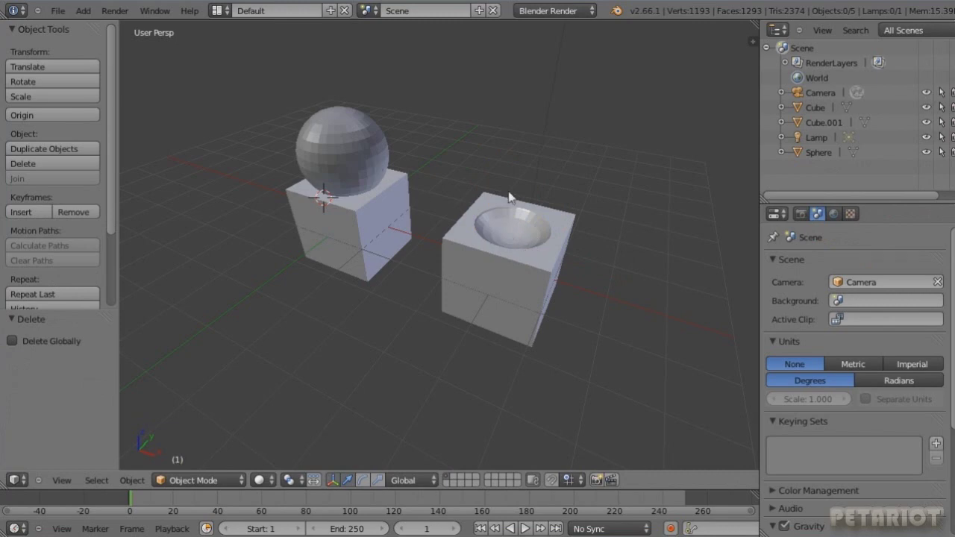
# - Select and delete the left sphere
pyautogui.moveTo(514, 245)
pyautogui.mouseDown(button='middle')
pyautogui.moveTo(512, 215)
pyautogui.moveTo(530, 267)
pyautogui.mouseUp(button='middle')
pyautogui.rightClick(352, 184)
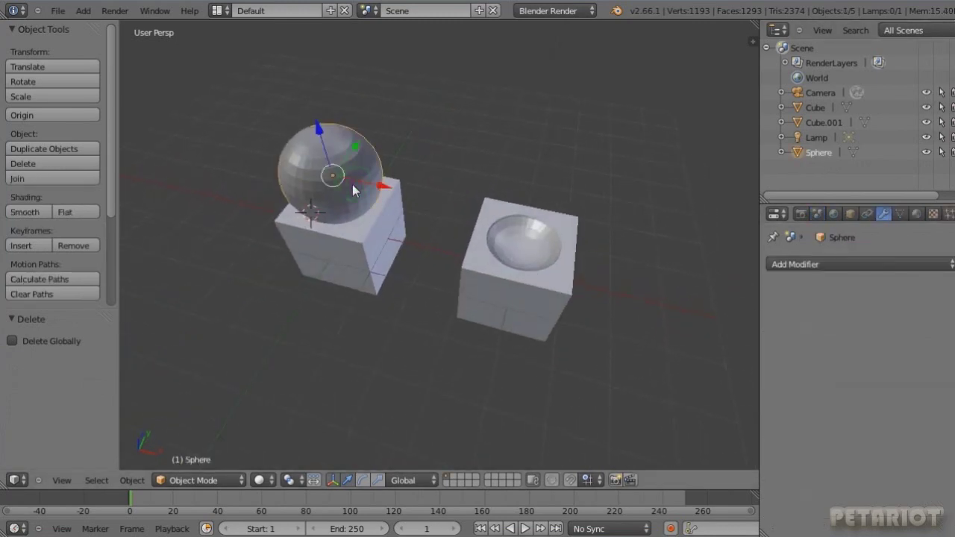
pyautogui.press('x')
pyautogui.click(352, 184)
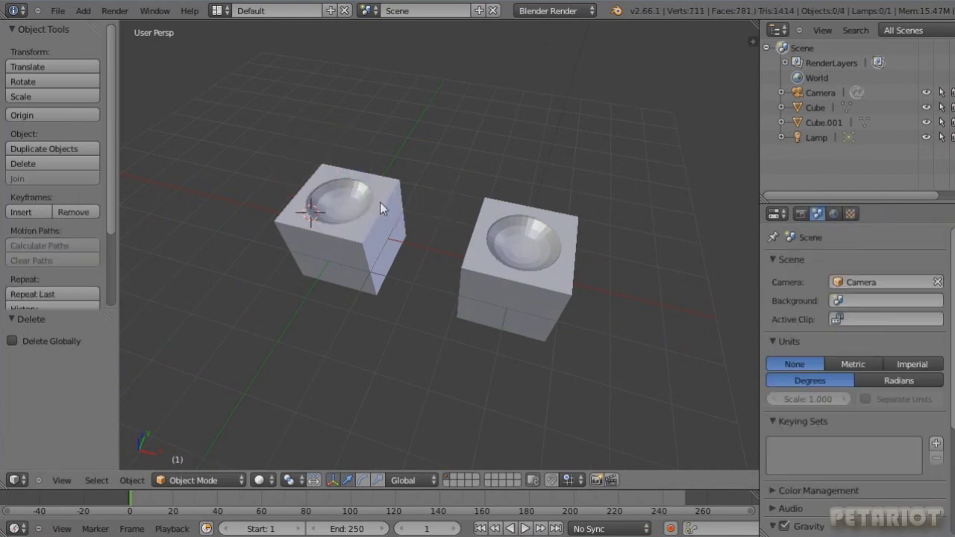